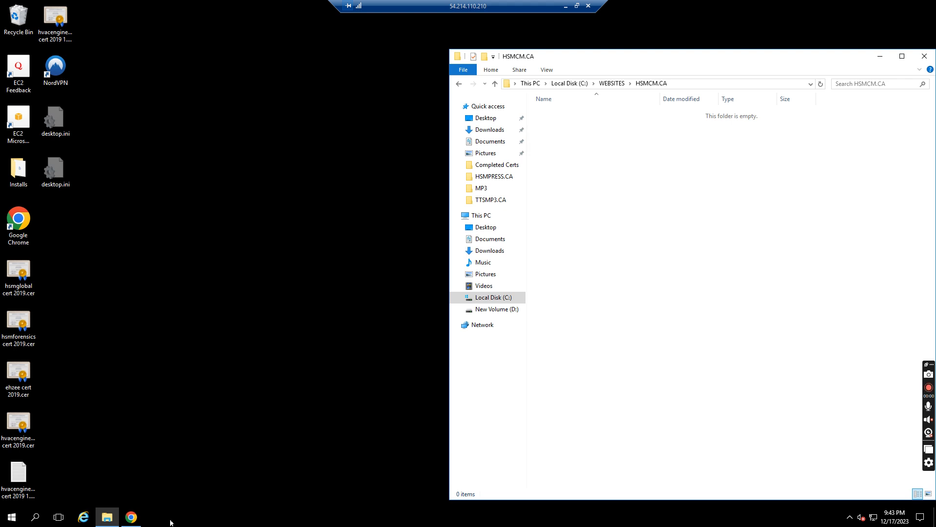
# - Bring the WordPress.org download page in Chrome in front of File Explorer
pyautogui.click(135, 520)
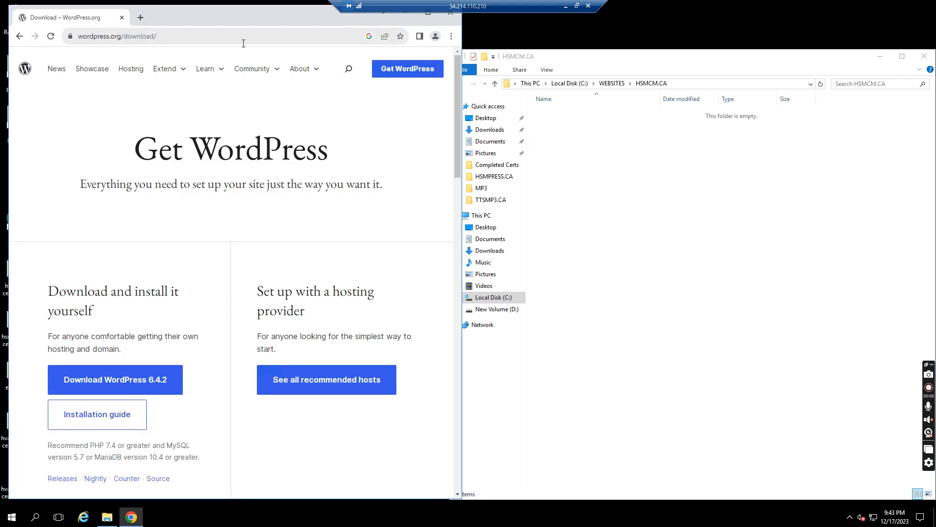
# - Start the WordPress 6.4.2 download and show the Downloads folder with Unconfirmed 310144.crdownload arriving
pyautogui.click(104, 381)
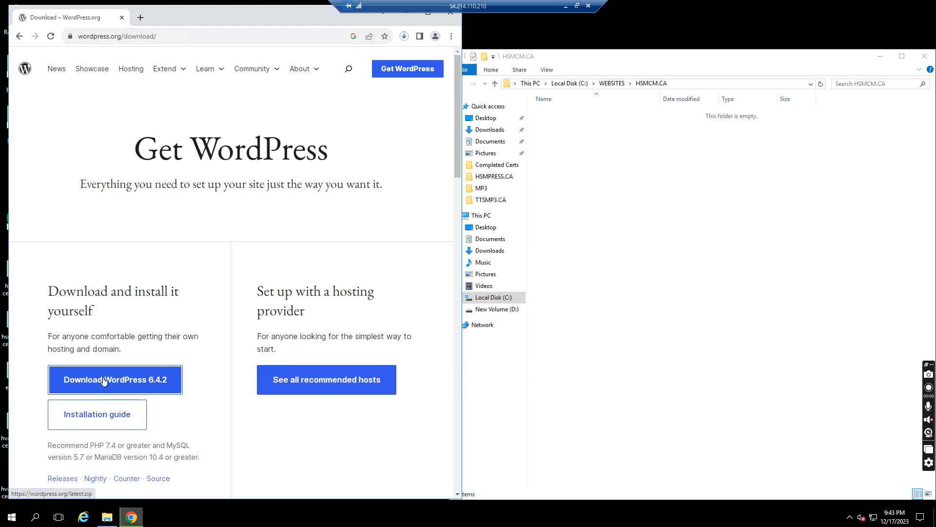
pyautogui.click(109, 518)
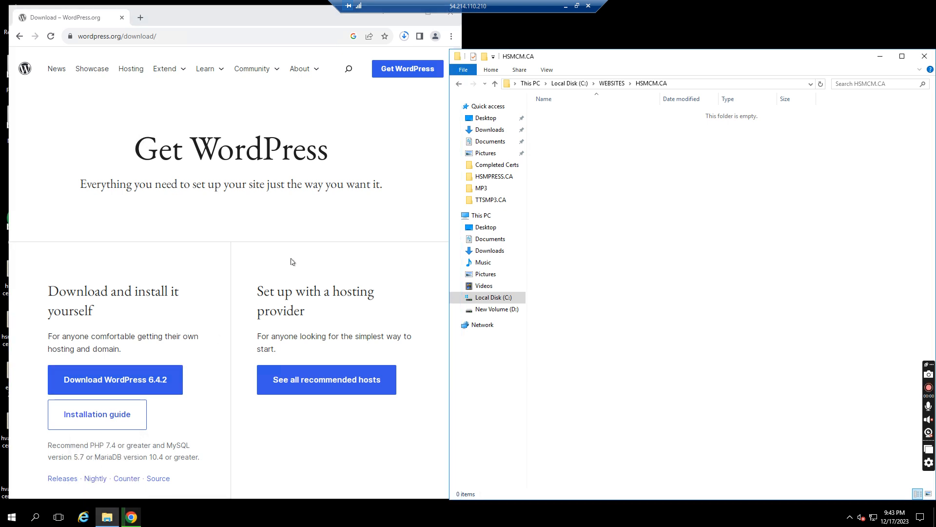
pyautogui.click(490, 131)
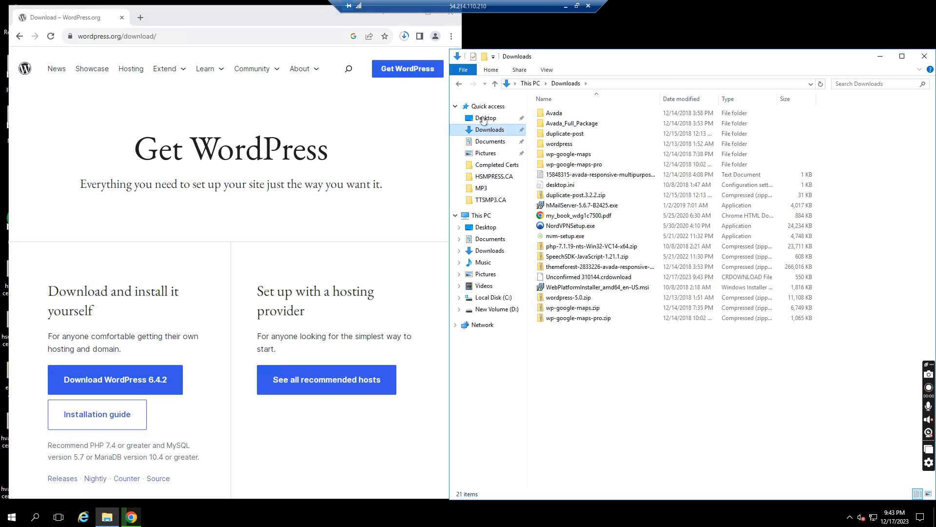
pyautogui.click(459, 84)
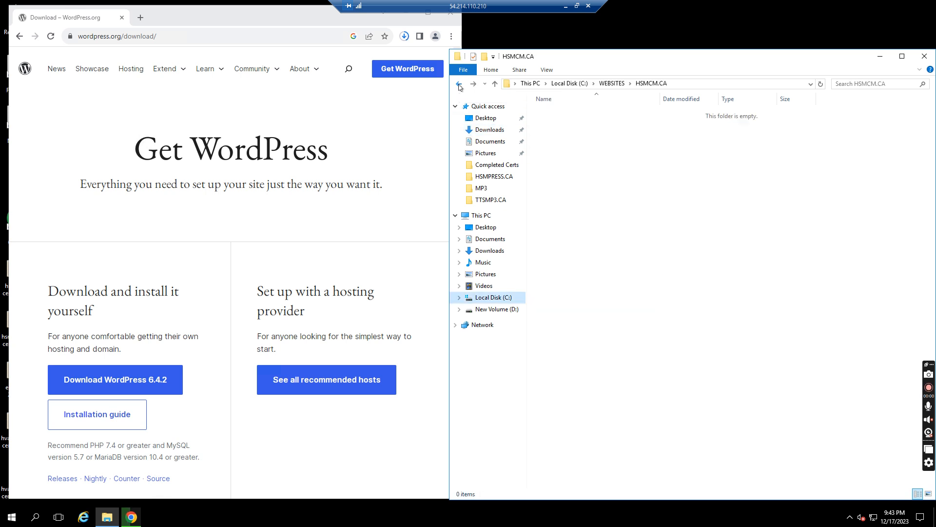
pyautogui.click(12, 517)
pyautogui.write('downloads')
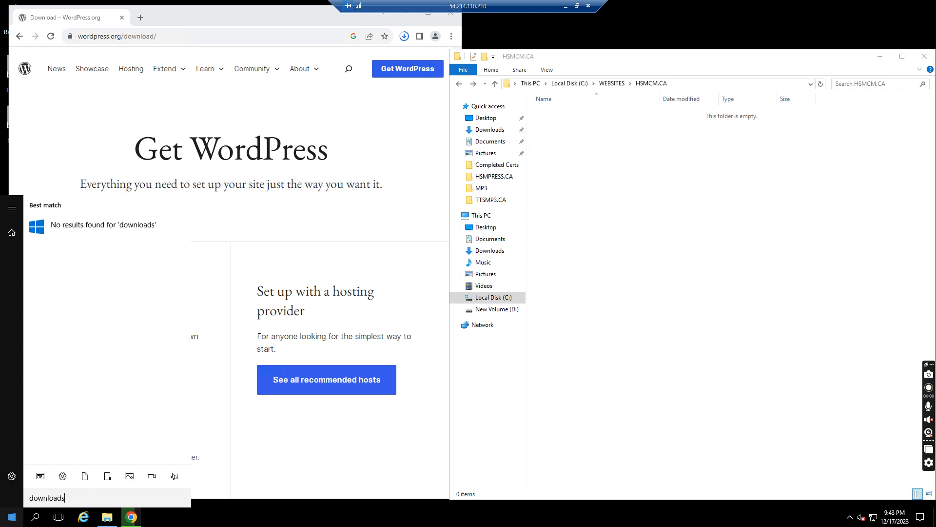
pyautogui.press('Escape')
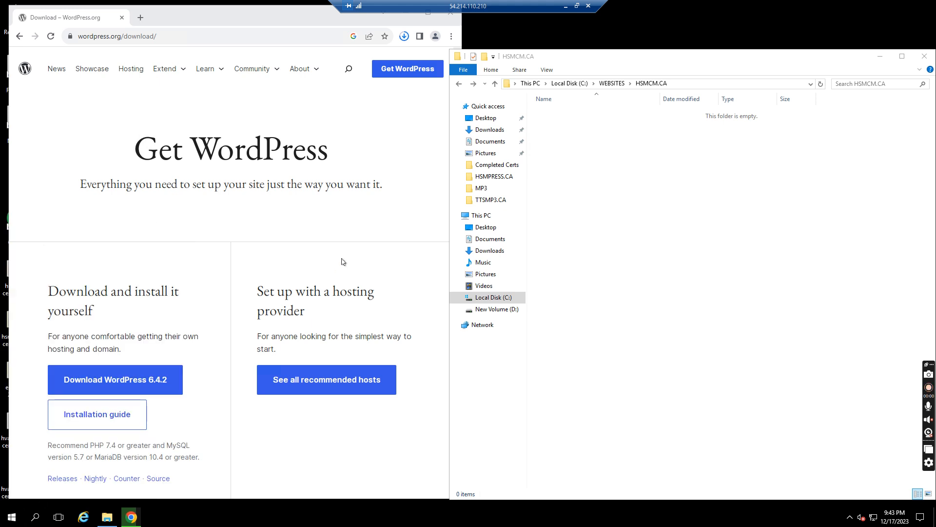
pyautogui.click(487, 130)
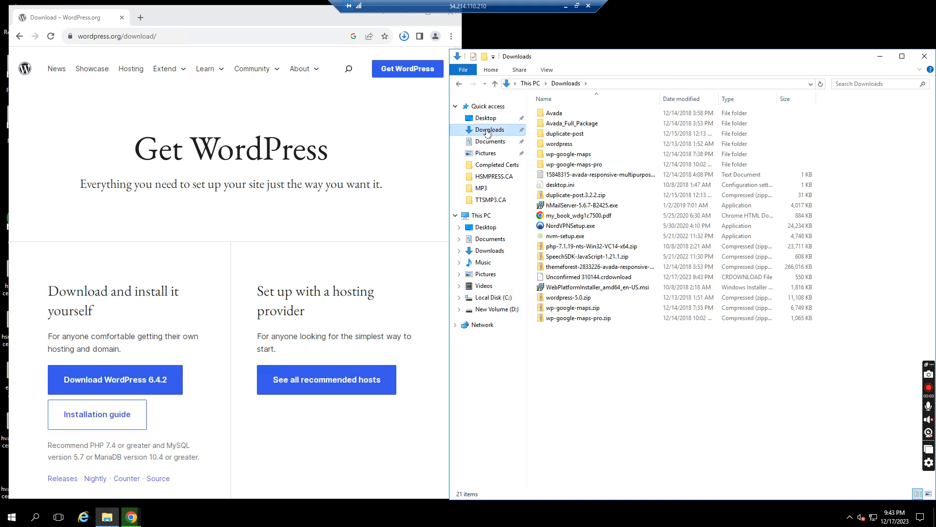
# - Sort Downloads newest first and open the wordpress folder inside wordpress-6.4.2.zip
pyautogui.click(678, 101)
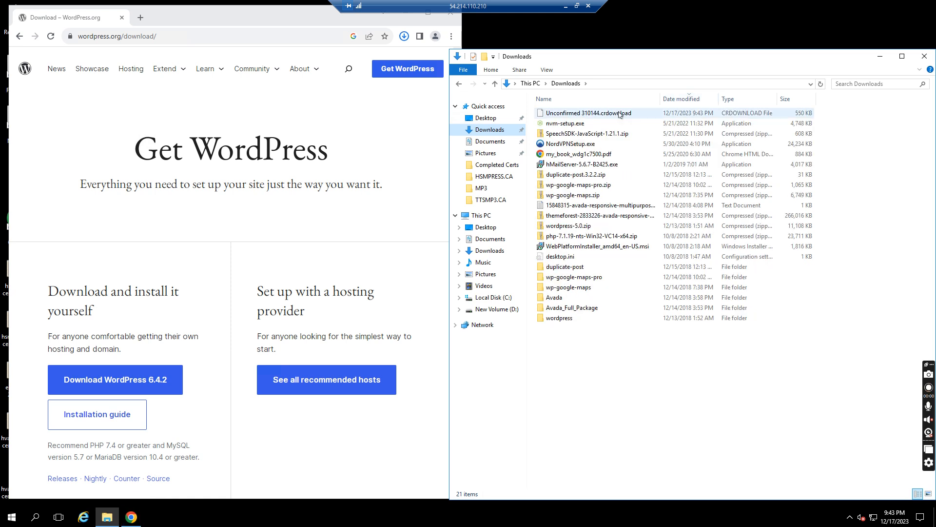
pyautogui.click(705, 98)
pyautogui.click(705, 99)
pyautogui.click(609, 116)
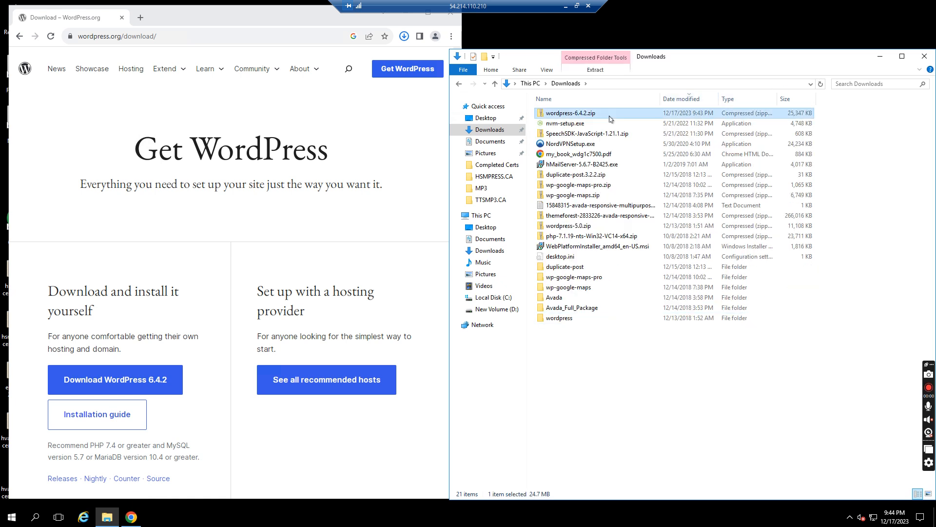
pyautogui.doubleClick(609, 116)
pyautogui.doubleClick(564, 115)
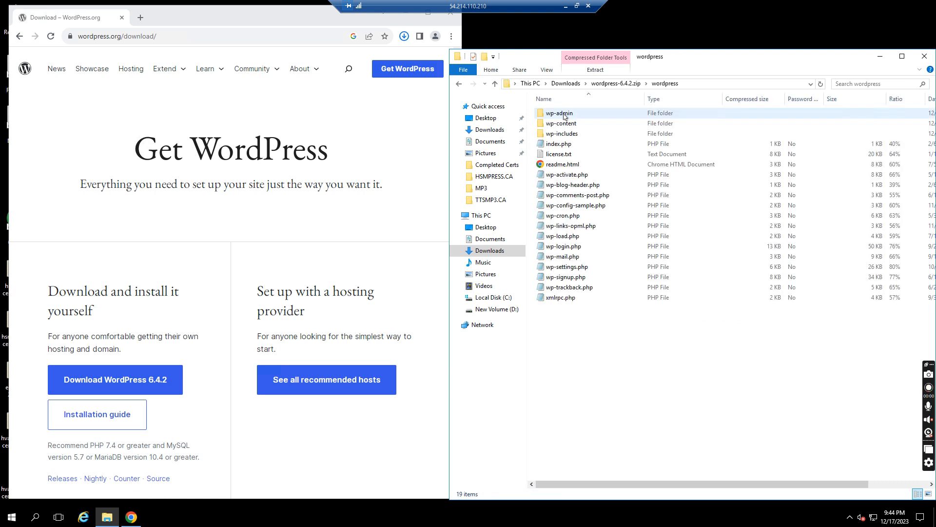
# - Copy all 19 WordPress files and folders, then go to Local Disk (C:)
pyautogui.moveTo(618, 351); pyautogui.dragTo(546, 97)
pyautogui.rightClick(561, 153)
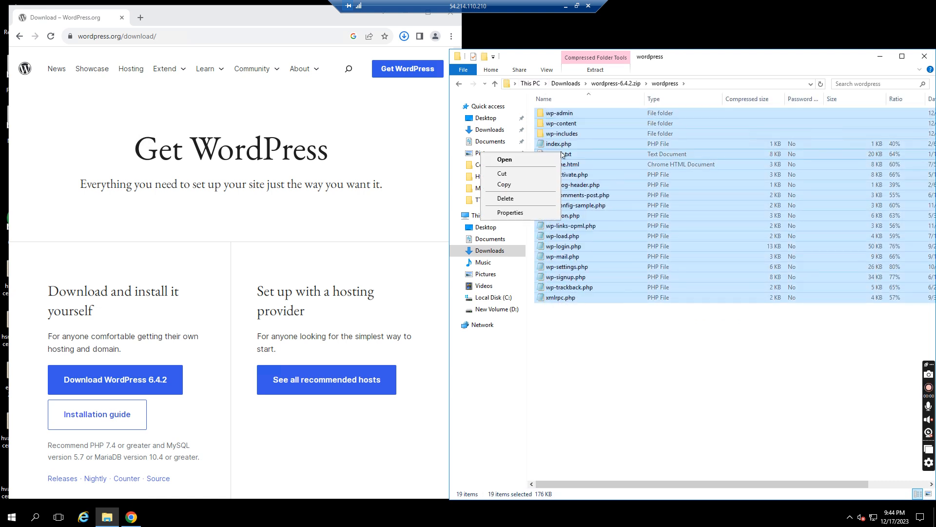
pyautogui.click(518, 184)
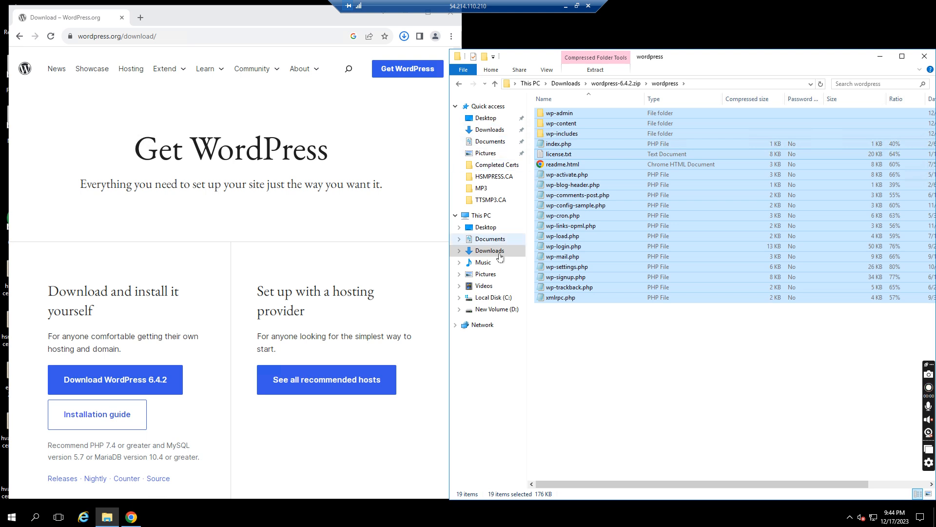
pyautogui.click(495, 299)
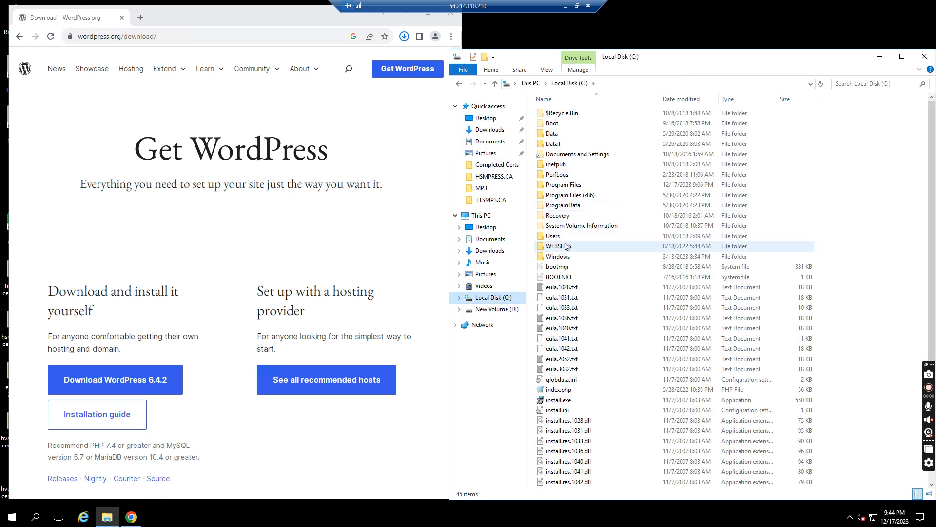
# - Paste the WordPress files into C:\WEBSITES\HSMCM.CA and move the copy progress window aside
pyautogui.doubleClick(567, 246)
pyautogui.doubleClick(558, 235)
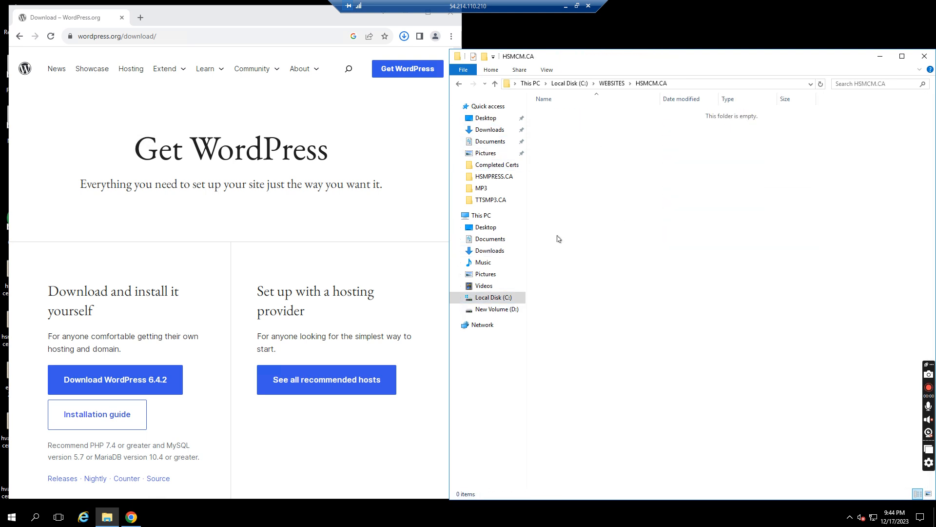
pyautogui.rightClick(610, 161)
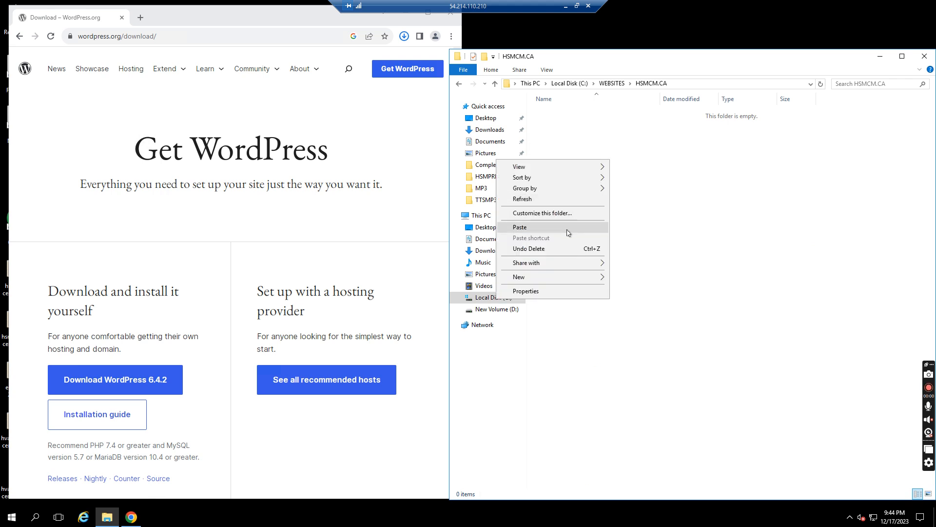
pyautogui.click(650, 229)
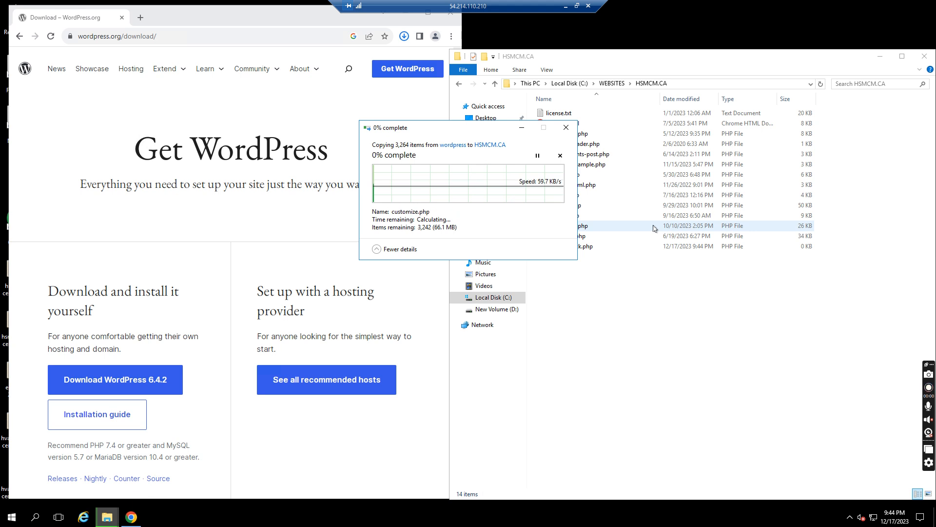
pyautogui.moveTo(476, 130); pyautogui.dragTo(281, 145)
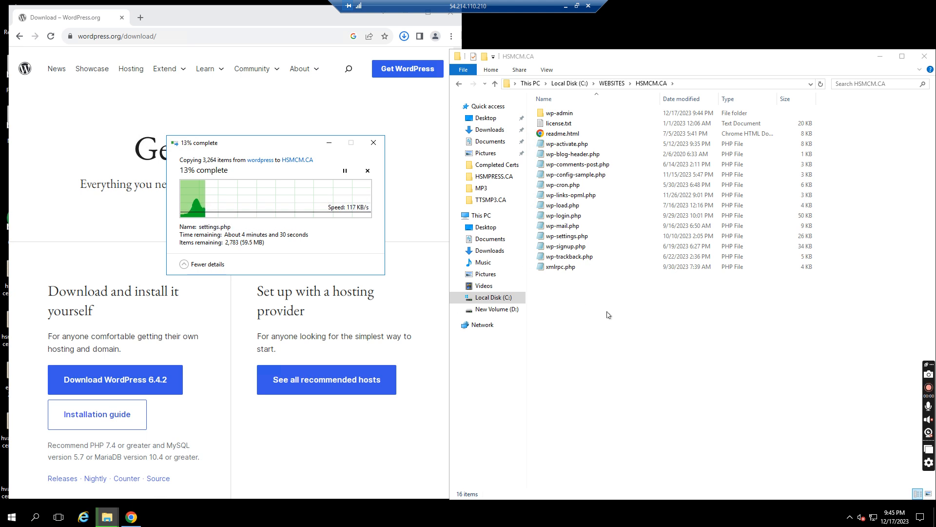
pyautogui.click(609, 297)
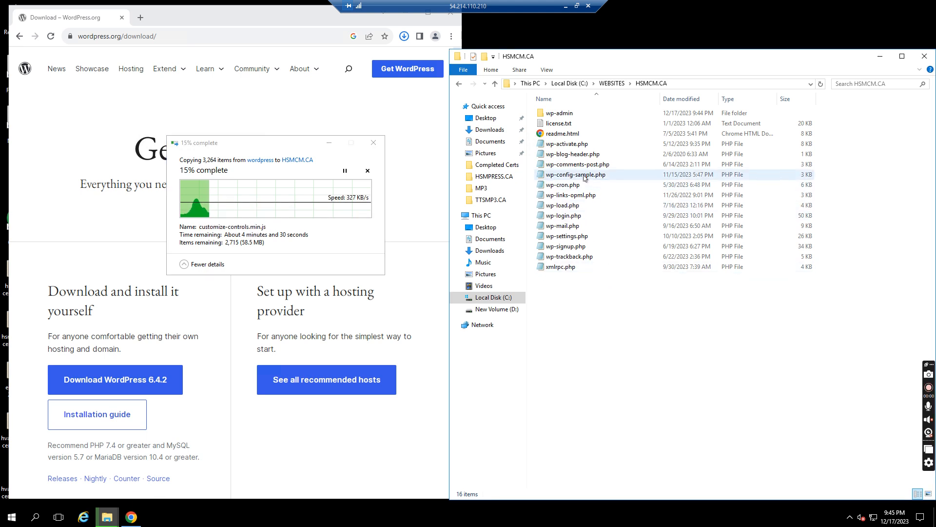
pyautogui.click(109, 426)
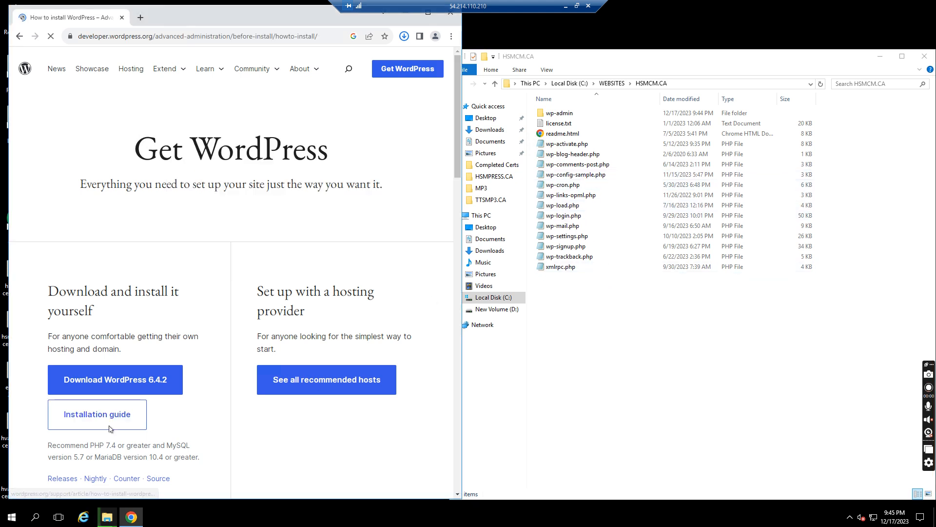
# - Open the How to install WordPress guide in Chrome
pyautogui.click(456, 303)
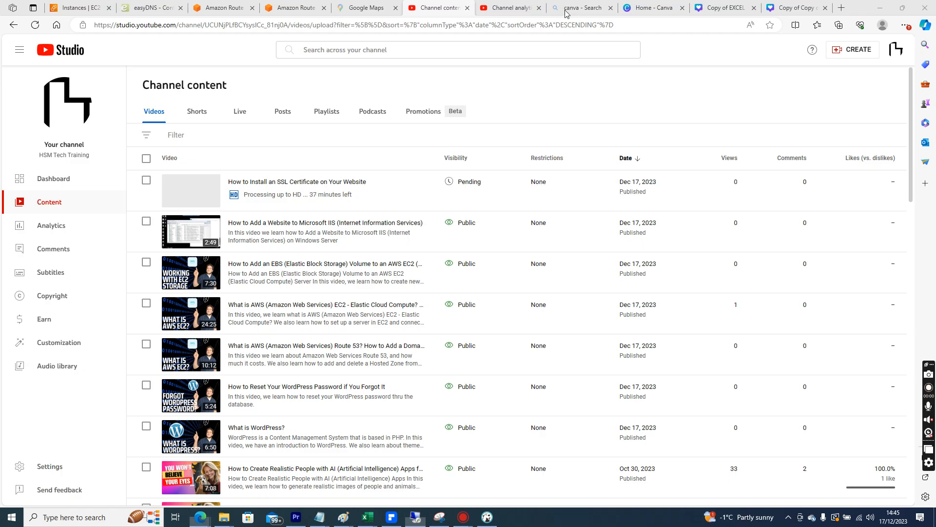
# - Switch to DBeaver and close the wp_hsmpress_causers tab, discarding its unsaved changes
pyautogui.click(565, 6)
pyautogui.moveTo(486, 517)
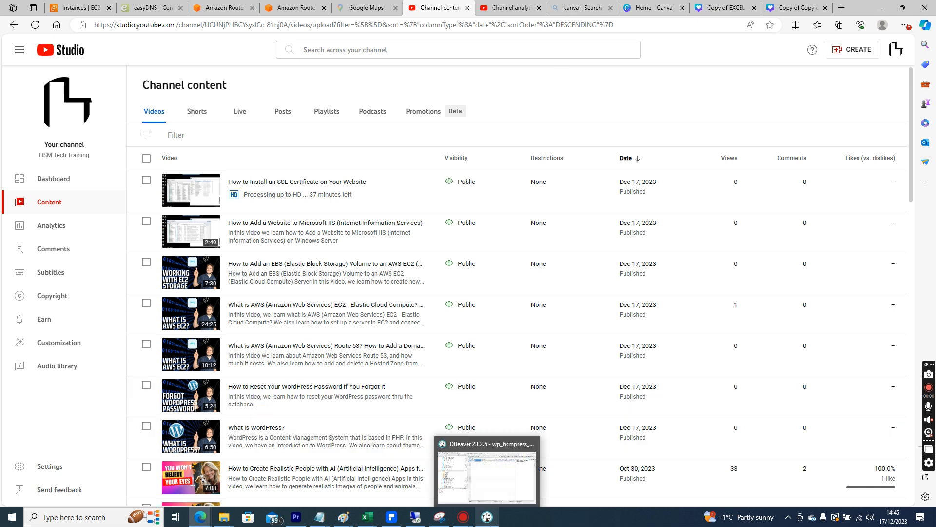
pyautogui.click(487, 470)
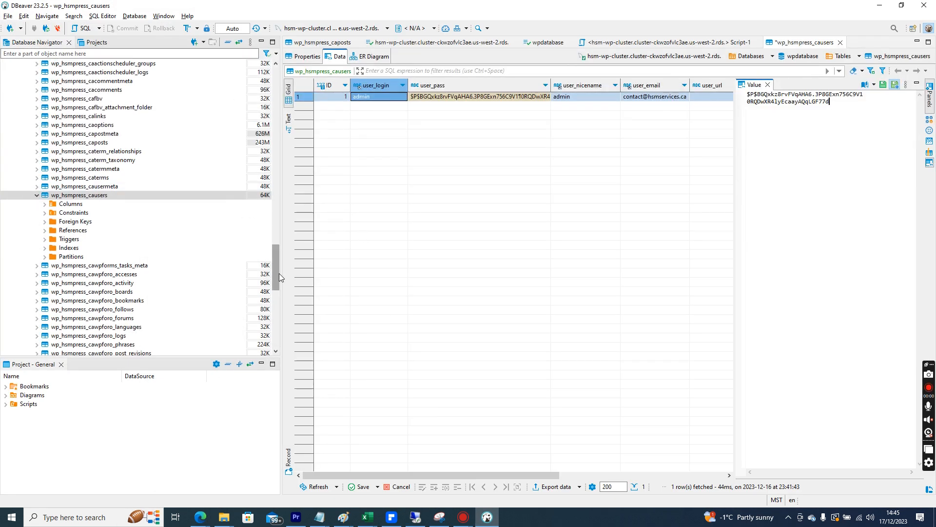
pyautogui.click(336, 55)
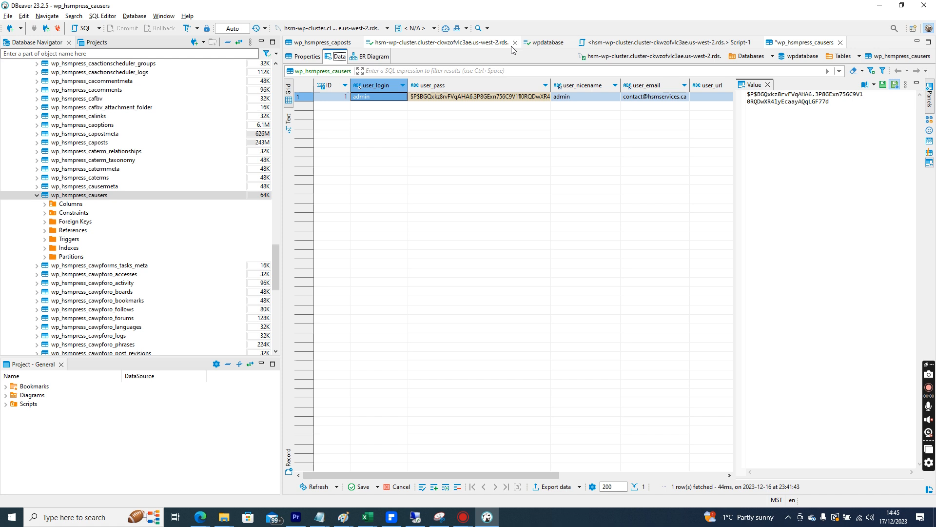
pyautogui.click(840, 43)
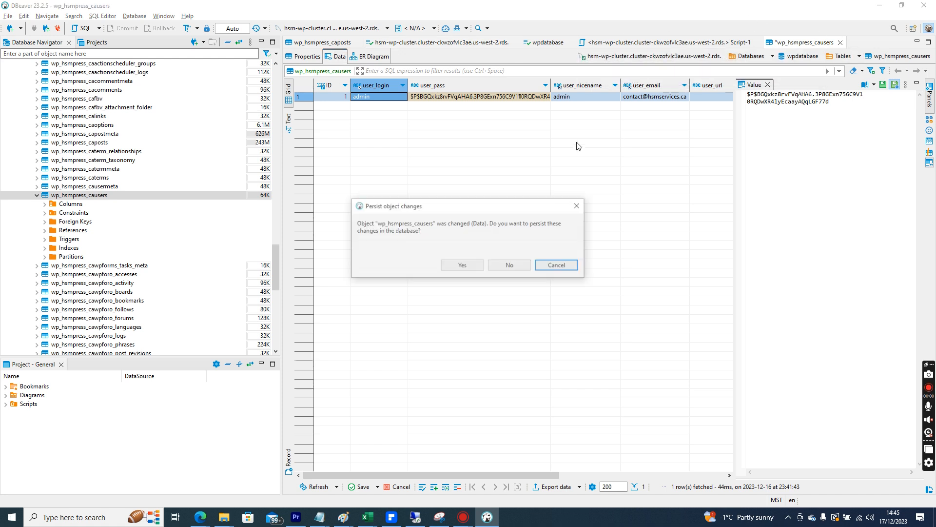
pyautogui.click(507, 266)
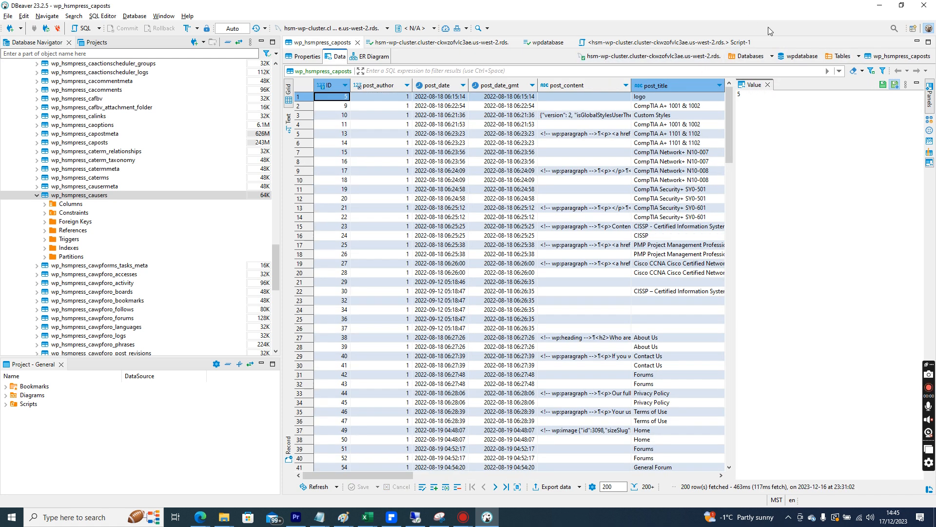
# - Close the Script-1, wp_hsmpress_caposts and cluster connection tabs
pyautogui.click(756, 43)
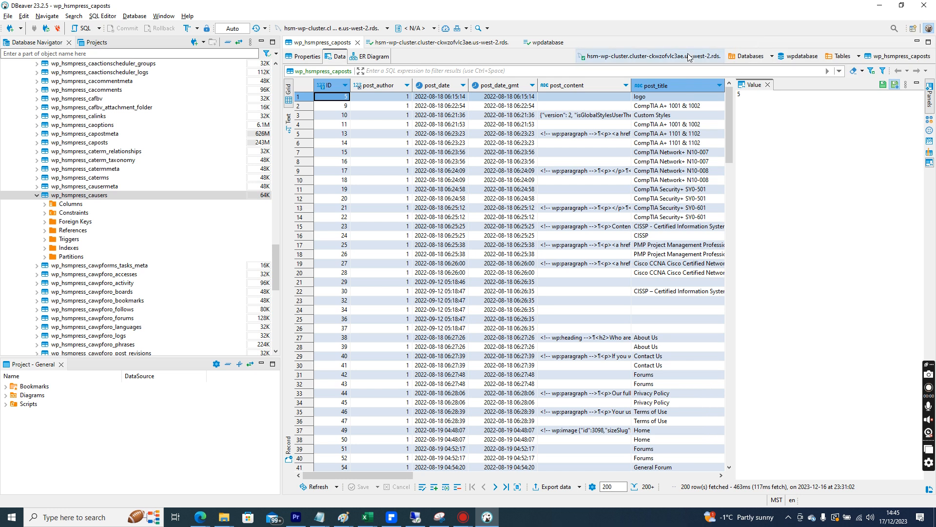
pyautogui.click(358, 43)
pyautogui.click(434, 42)
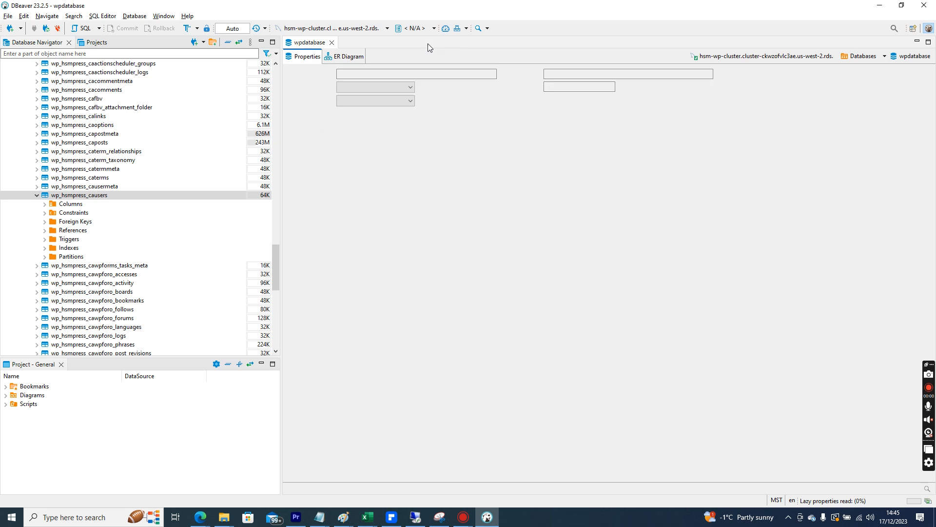
pyautogui.moveTo(276, 273); pyautogui.dragTo(274, 88)
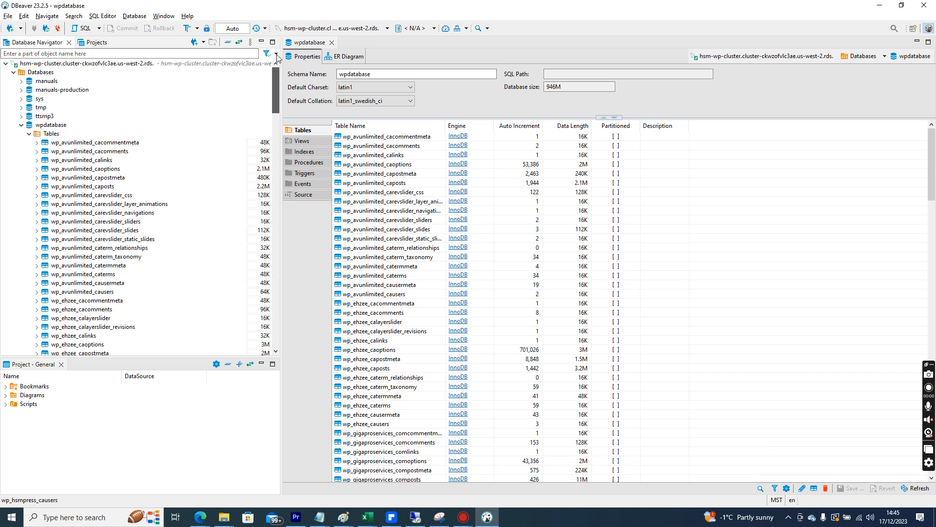
# - Open the cluster connection's Properties, leave datasource-specific settings off, and return to the remote server
pyautogui.rightClick(131, 64)
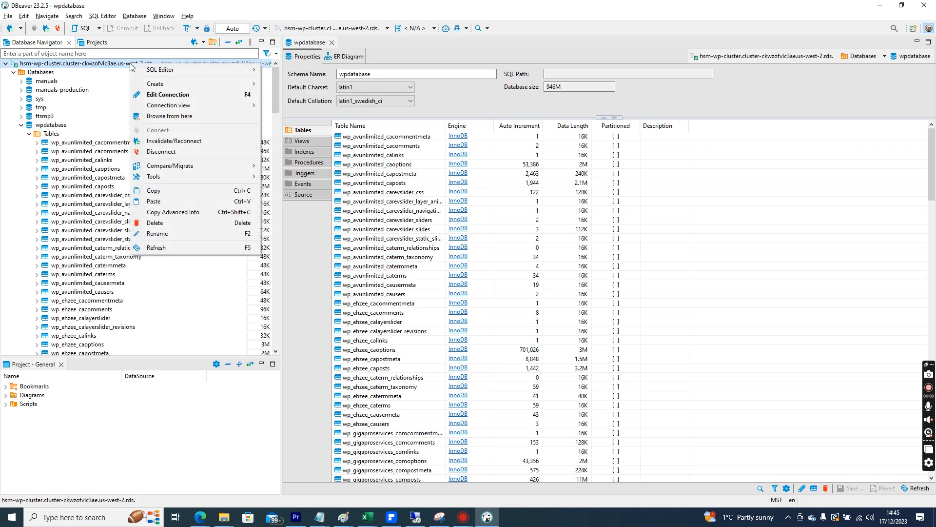
pyautogui.doubleClick(74, 64)
pyautogui.doubleClick(74, 64)
pyautogui.click(7, 16)
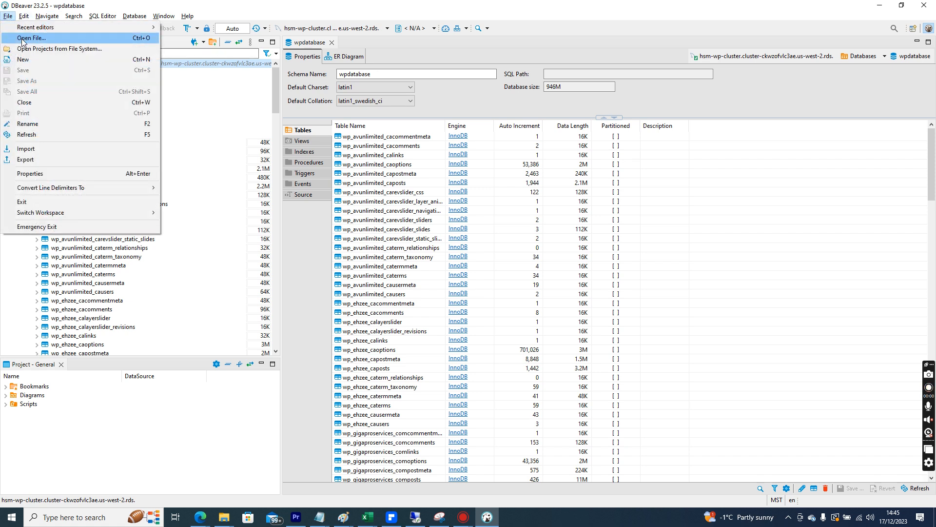
pyautogui.click(37, 173)
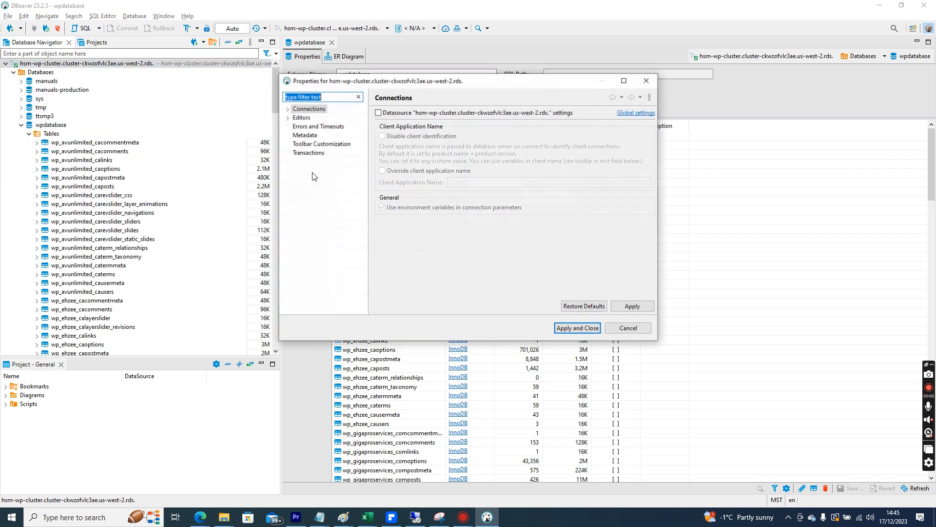
pyautogui.click(416, 115)
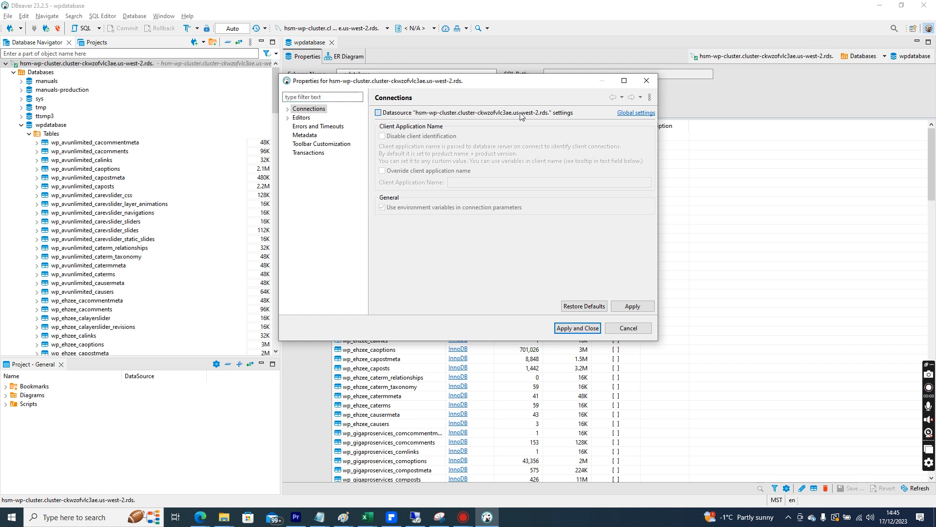
pyautogui.click(431, 115)
pyautogui.click(415, 517)
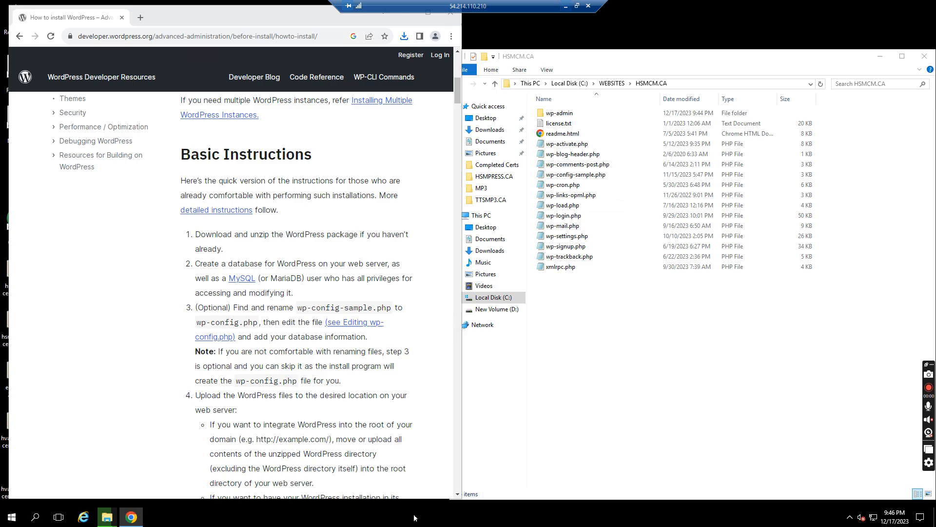
# - Open wp-config-sample.php from the HSMCM.CA folder in Notepad
pyautogui.click(584, 367)
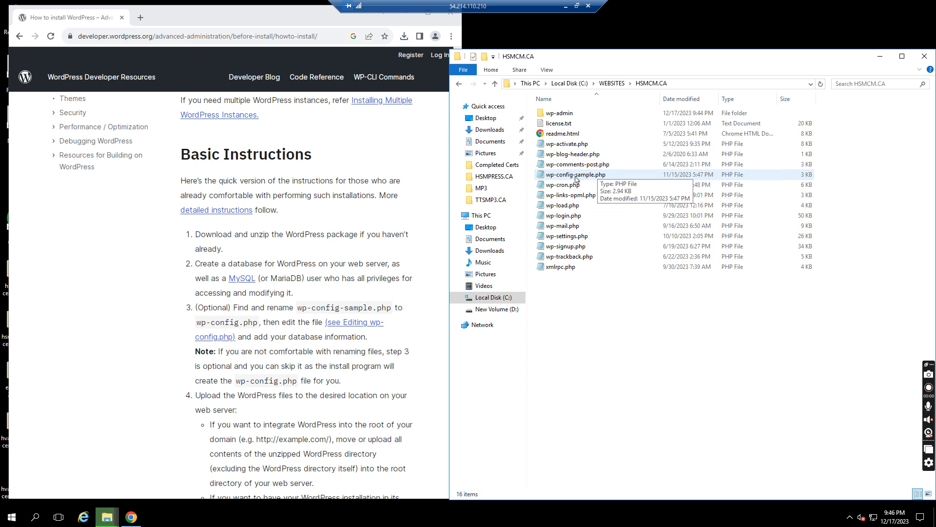
pyautogui.doubleClick(593, 177)
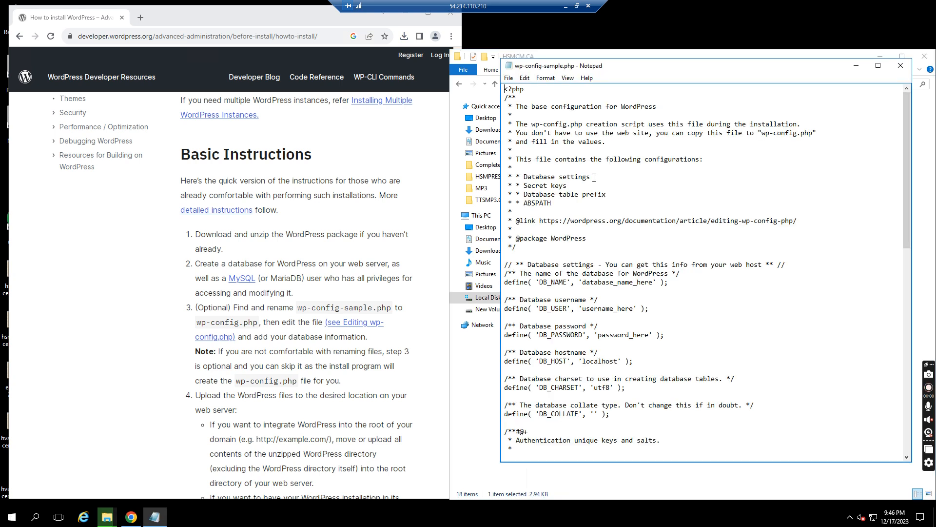
pyautogui.click(901, 65)
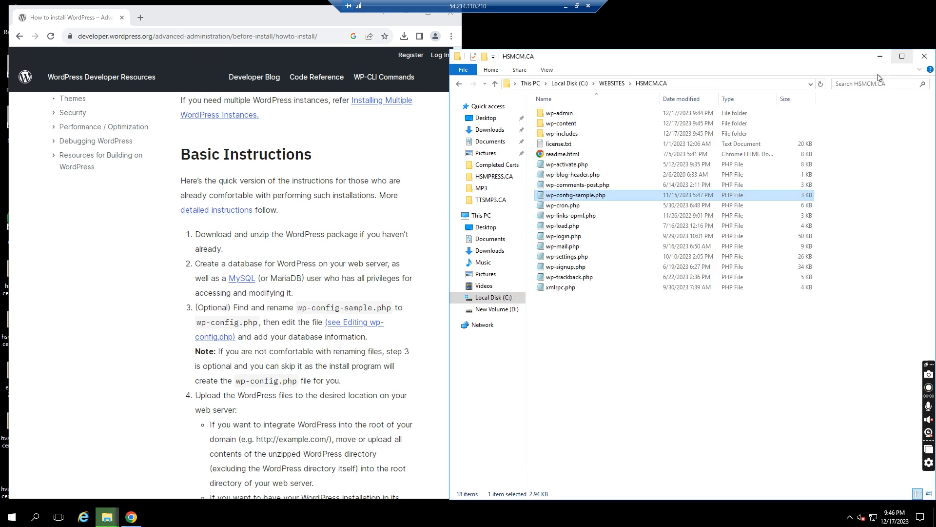
pyautogui.rightClick(558, 195)
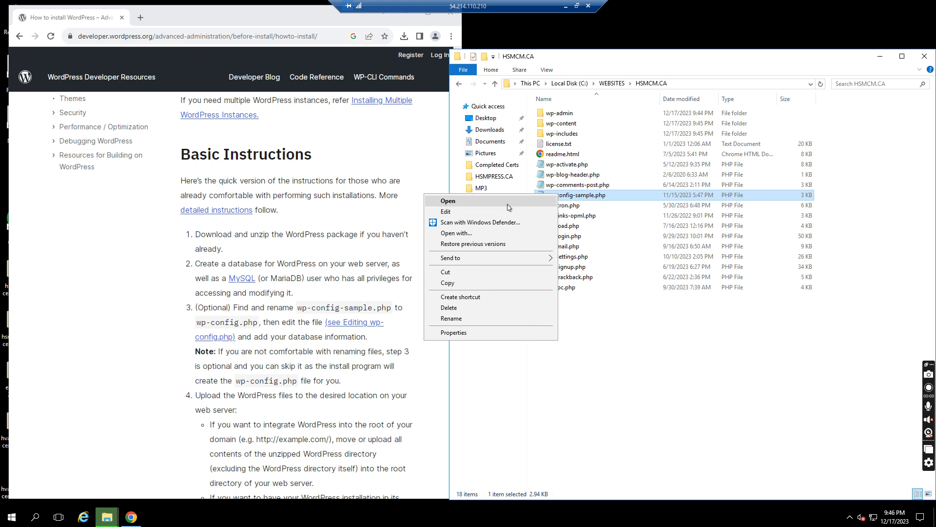
pyautogui.click(482, 233)
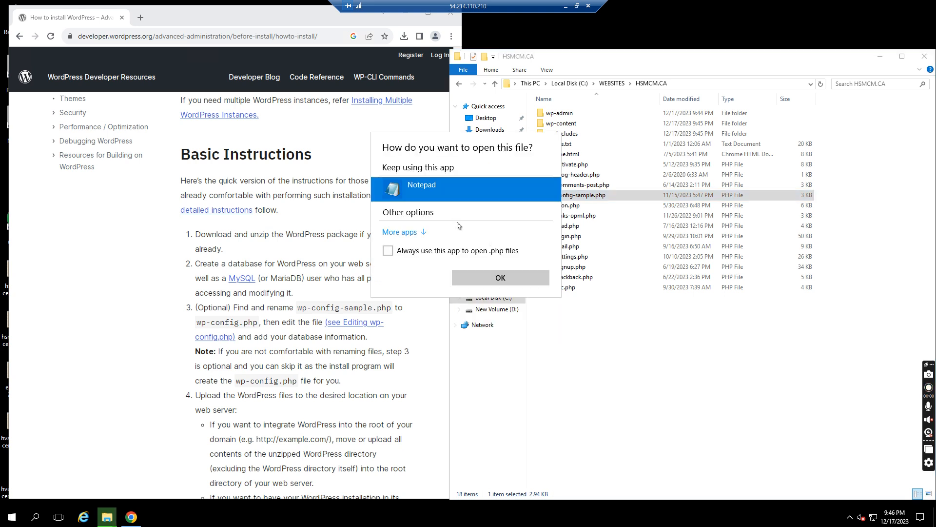
pyautogui.click(485, 276)
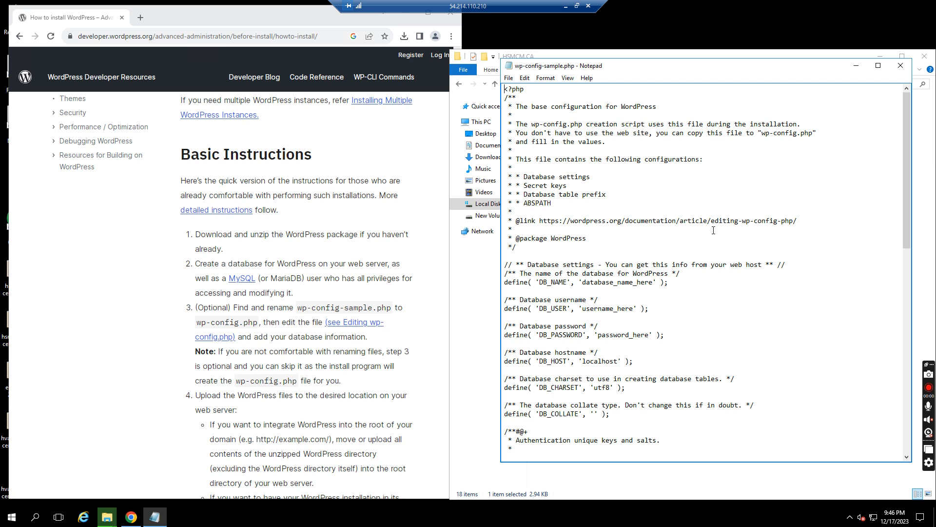
# - Review the database settings block, selecting the name, user, password and host placeholders
pyautogui.moveTo(910, 207); pyautogui.dragTo(909, 255)
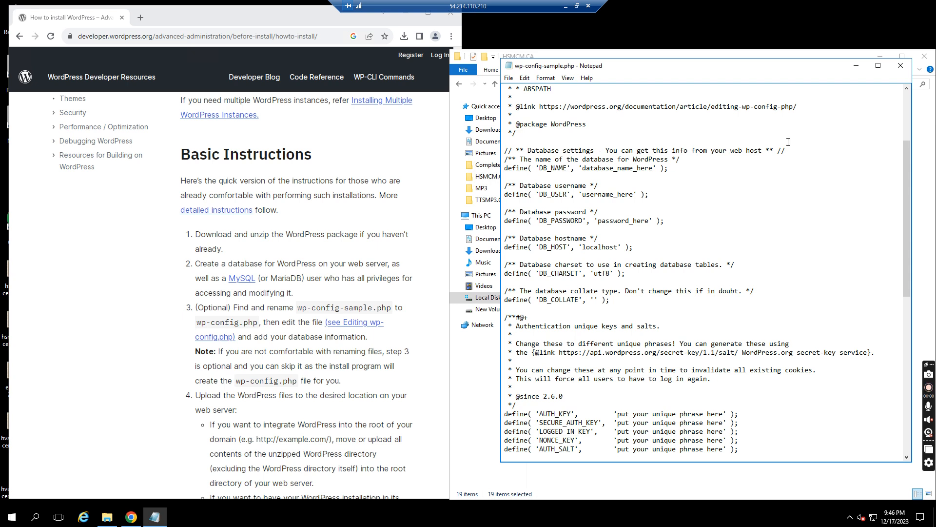
pyautogui.moveTo(504, 151); pyautogui.dragTo(765, 306)
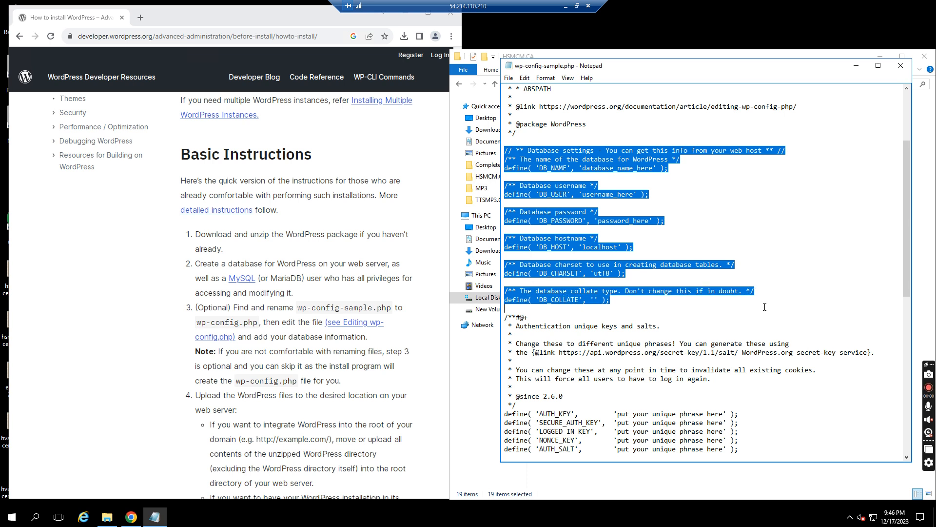
pyautogui.click(702, 207)
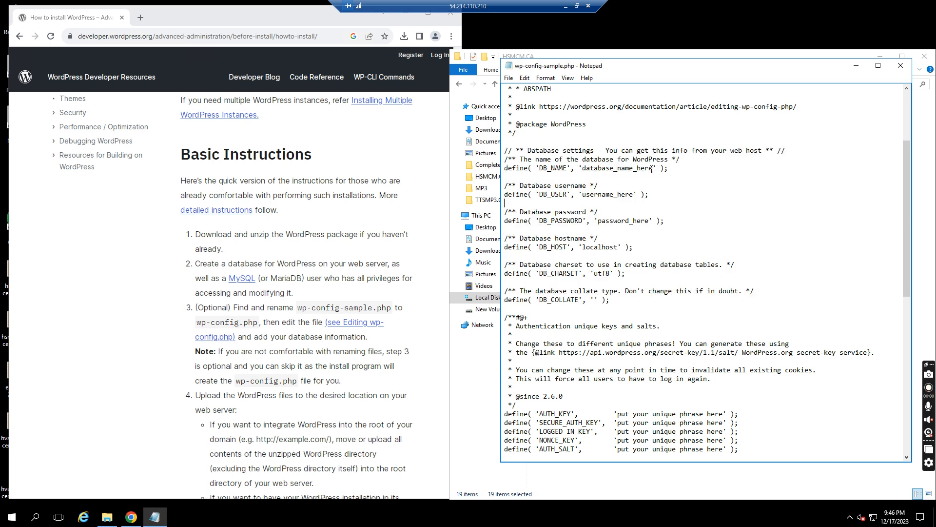
pyautogui.moveTo(652, 169); pyautogui.dragTo(588, 168)
pyautogui.moveTo(633, 194); pyautogui.dragTo(585, 199)
pyautogui.moveTo(650, 222); pyautogui.dragTo(584, 253)
pyautogui.moveTo(618, 247); pyautogui.dragTo(582, 247)
# - Change DB_USER to root and delete the password placeholder's trailing text
pyautogui.moveTo(633, 195); pyautogui.dragTo(584, 197)
pyautogui.write('roo')
pyautogui.moveTo(650, 223); pyautogui.dragTo(633, 222)
pyautogui.press('BackSpace')
pyautogui.press('BackSpace')
pyautogui.moveTo(653, 168); pyautogui.dragTo(607, 168)
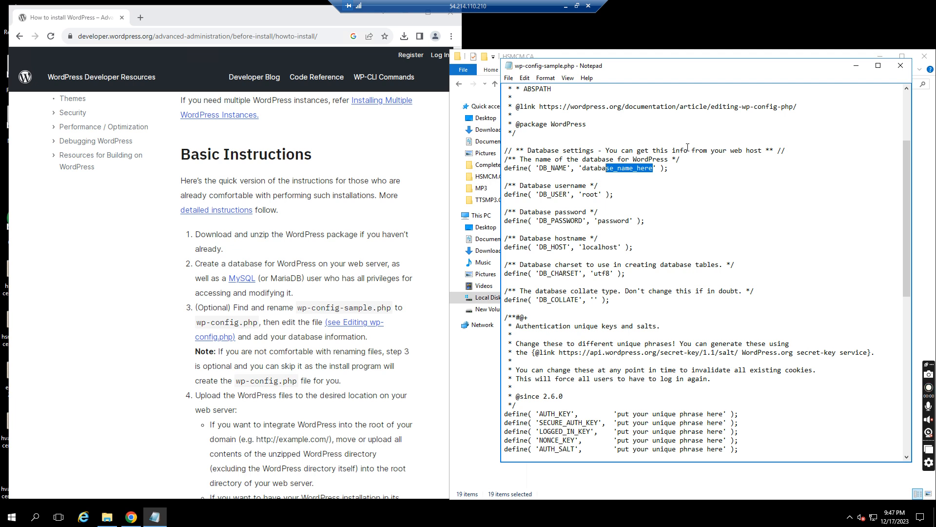
pyautogui.click(566, 6)
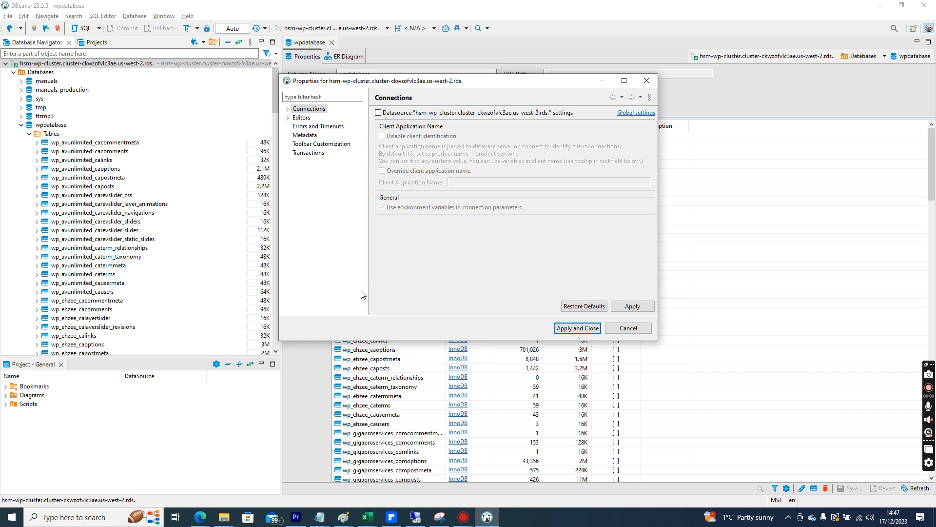
# - Set DB_NAME in the config file to wpdatabase
pyautogui.click(416, 517)
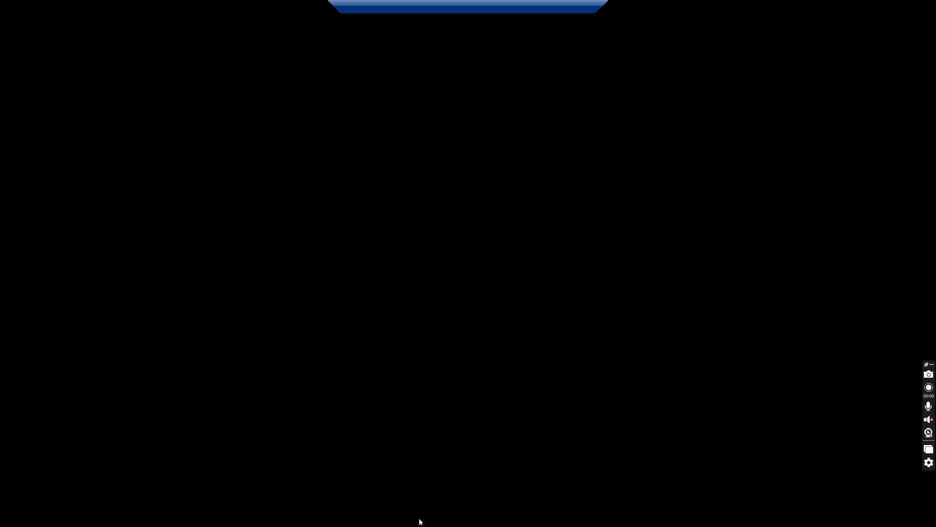
pyautogui.press('BackSpace')
pyautogui.press('BackSpace')
pyautogui.press('BackSpace')
pyautogui.press('BackSpace')
pyautogui.press('BackSpace')
pyautogui.press('BackSpace')
pyautogui.press('BackSpace')
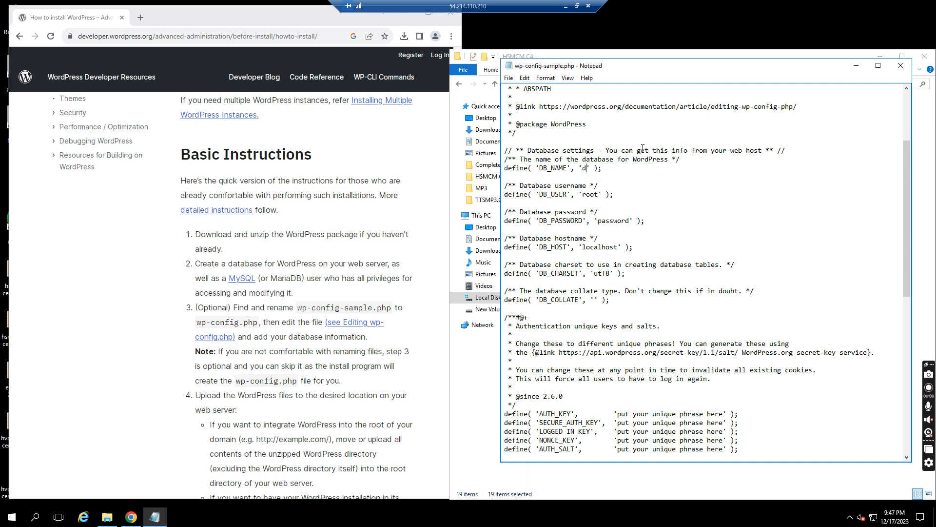
pyautogui.write('wpdatabase')
# - Cancel DBeaver's Properties dialog and copy the cluster connection's hostname
pyautogui.click(565, 6)
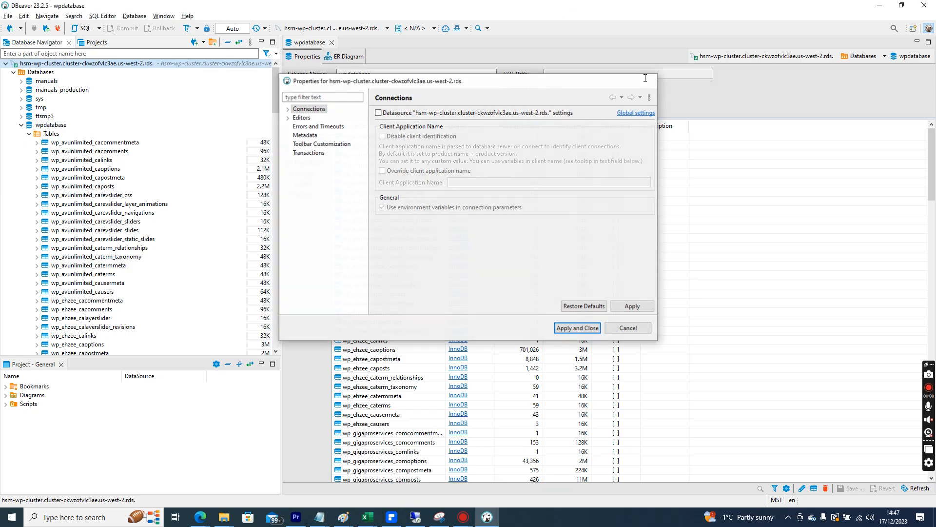
pyautogui.click(8, 16)
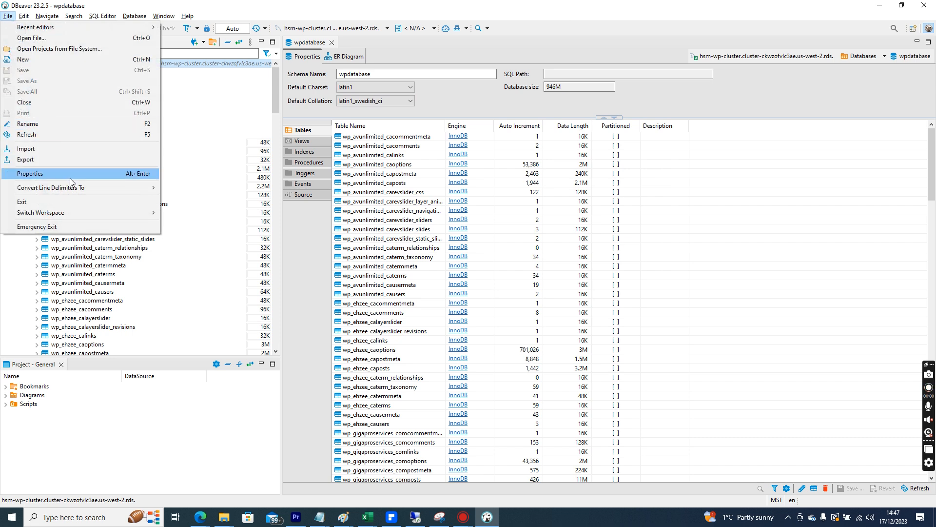
pyautogui.click(13, 17)
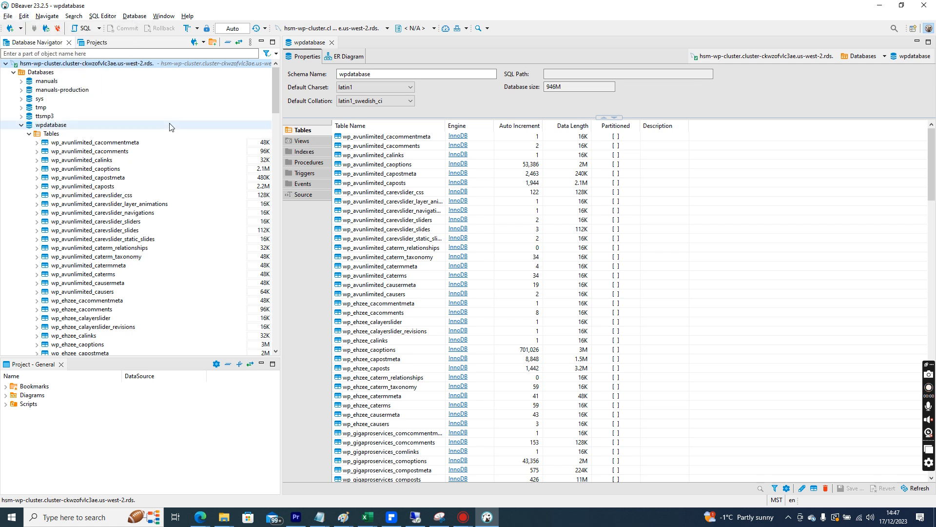
pyautogui.click(83, 29)
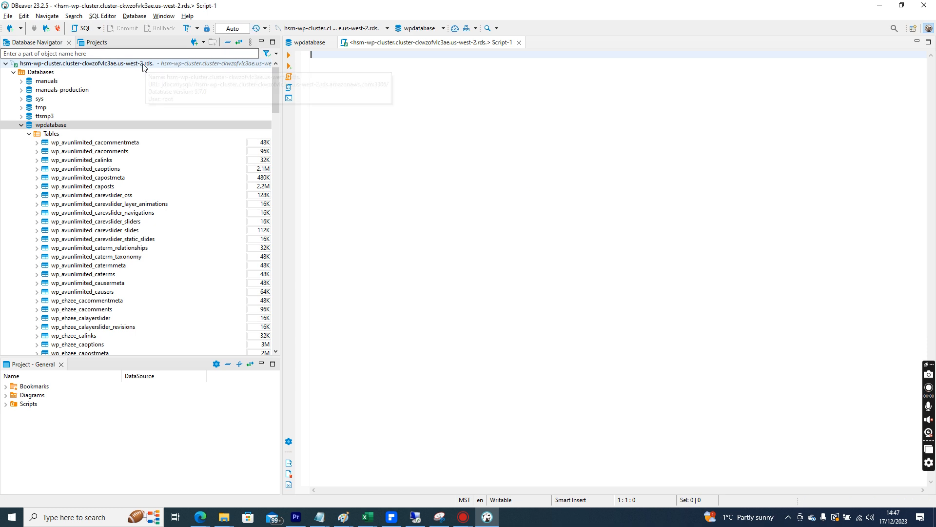
pyautogui.rightClick(136, 64)
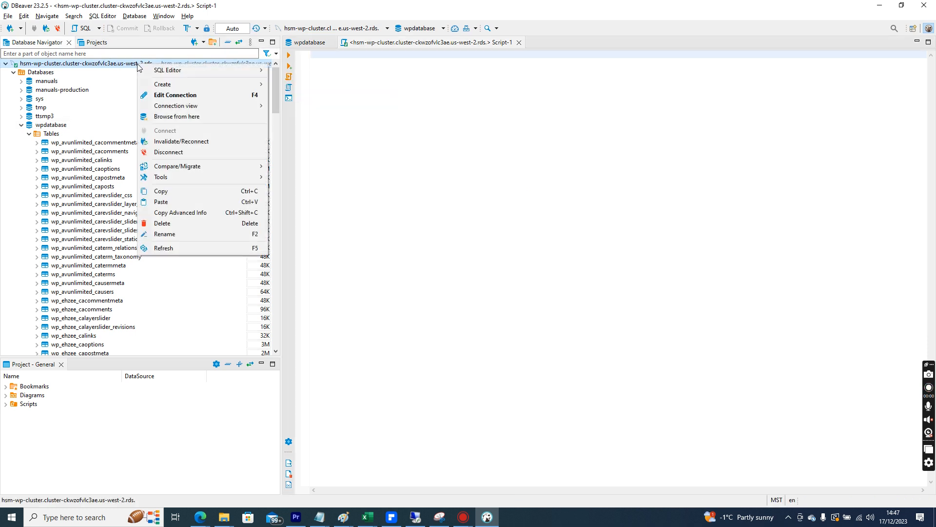
pyautogui.doubleClick(123, 64)
pyautogui.doubleClick(123, 64)
pyautogui.rightClick(123, 66)
pyautogui.click(164, 191)
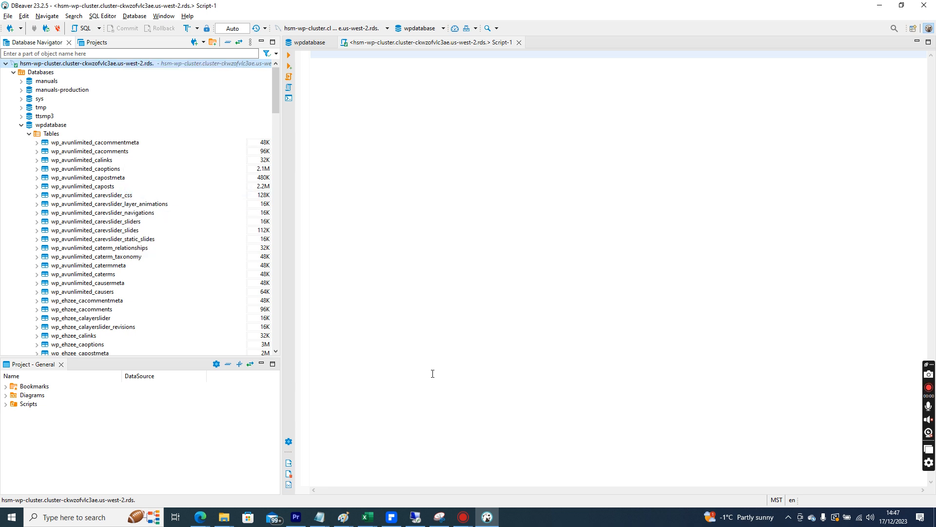
pyautogui.click(415, 517)
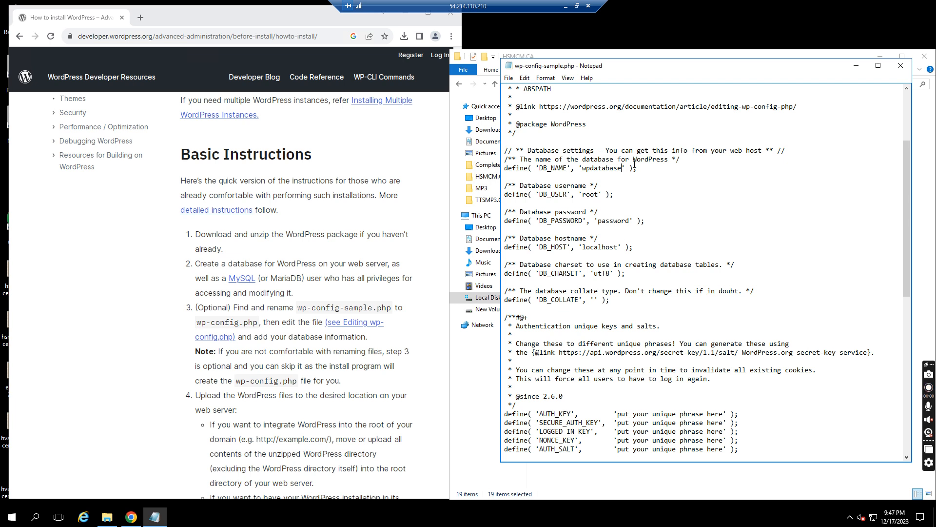
# - Replace localhost in DB_HOST with the pasted cluster hostname
pyautogui.moveTo(618, 247); pyautogui.dragTo(582, 249)
pyautogui.hotkey('ctrl', 'v')
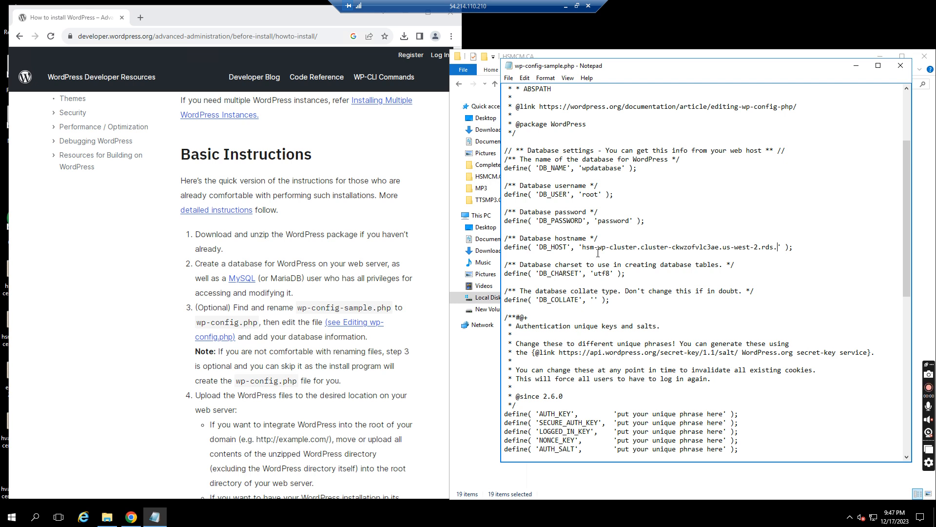
pyautogui.hotkey('ctrl', 'z')
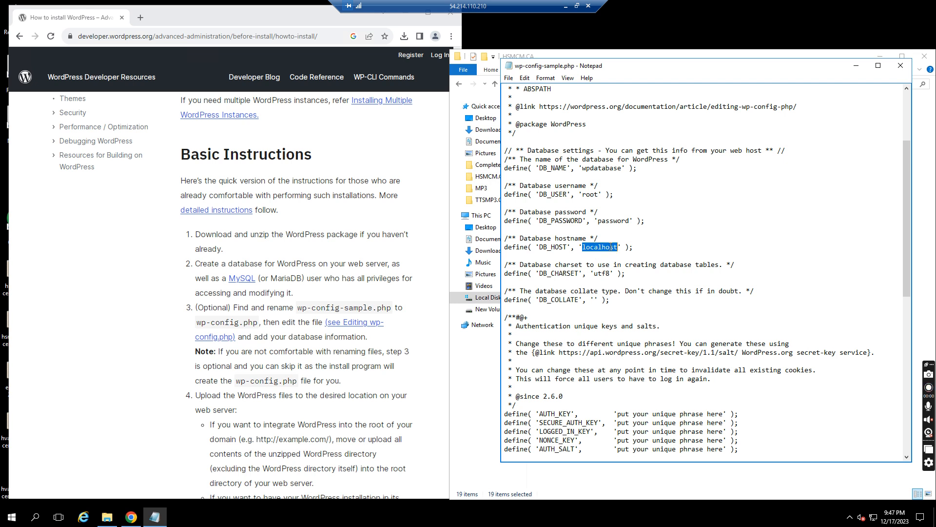
pyautogui.hotkey('ctrl', 'v')
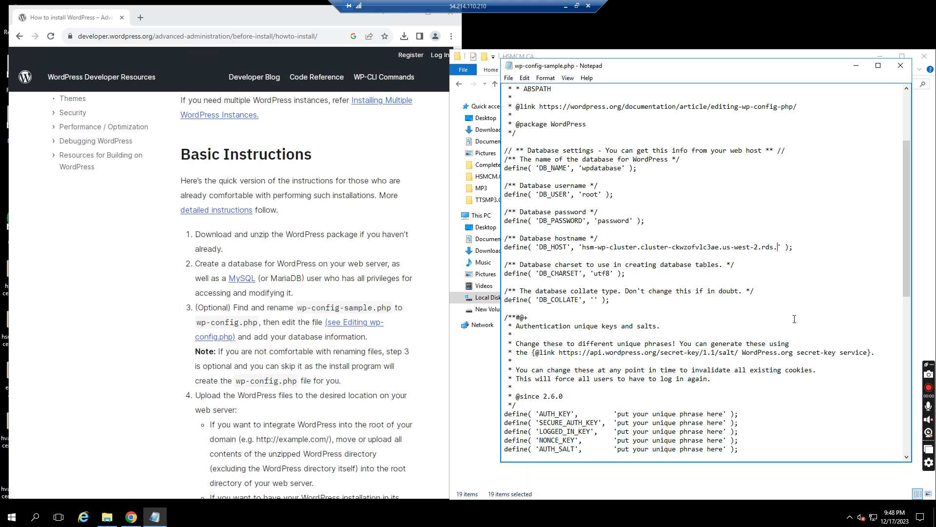
pyautogui.moveTo(903, 195); pyautogui.dragTo(910, 351)
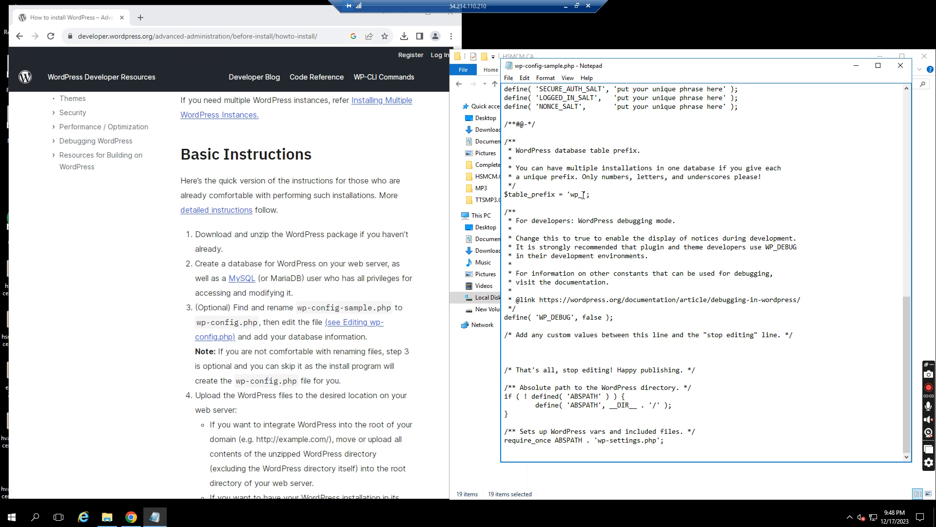
# - Change the table prefix to wp_hsmcm_ca and close the config file
pyautogui.click(565, 6)
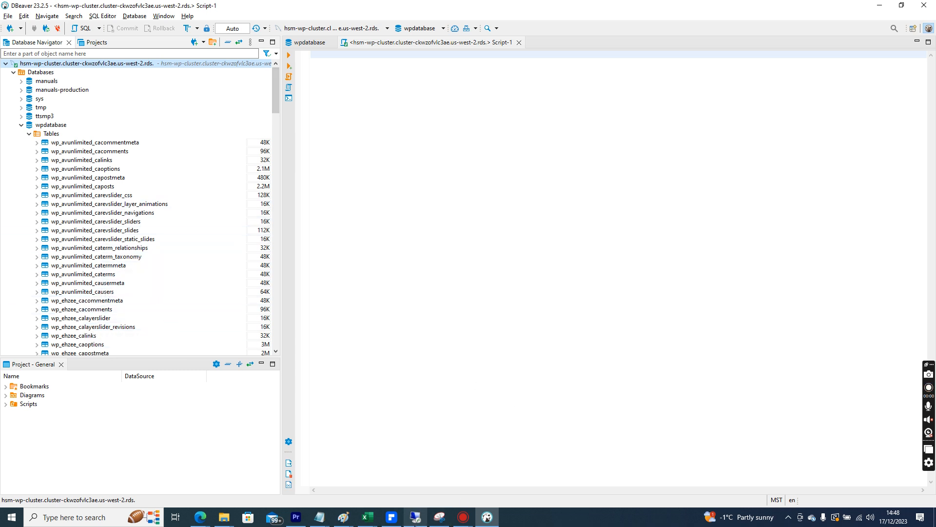
pyautogui.click(416, 517)
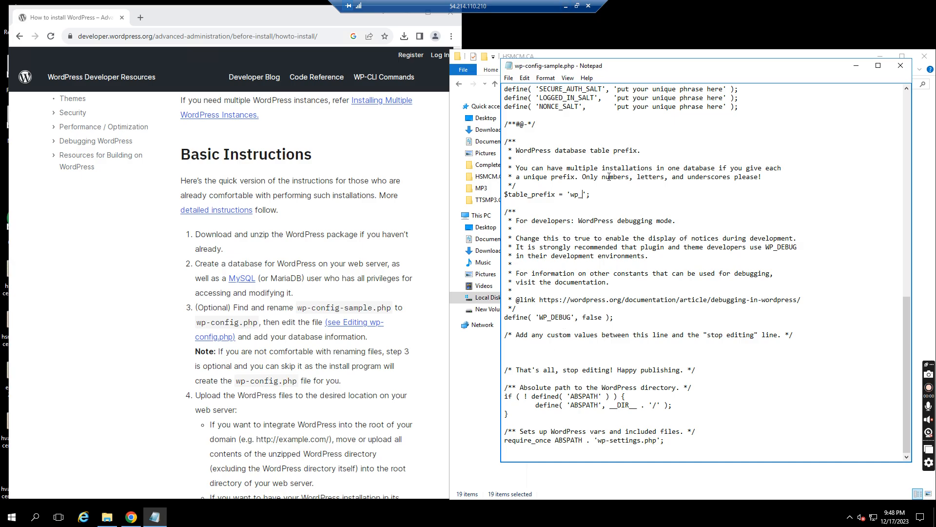
pyautogui.write('hsmcm_ca')
pyautogui.moveTo(908, 341); pyautogui.dragTo(872, 215)
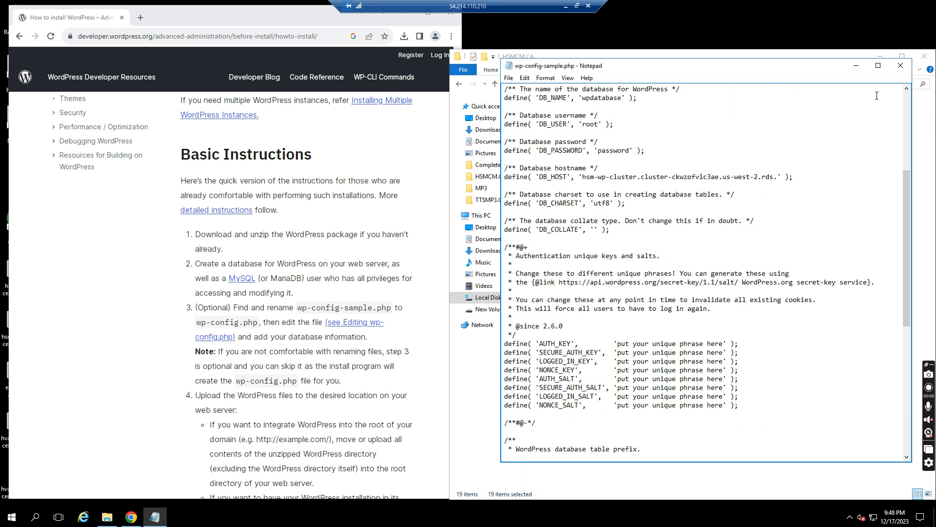
pyautogui.click(901, 65)
# - Rename wp-config-sample.php to wp-config.php in the HSMCM.CA site folder
pyautogui.click(592, 350)
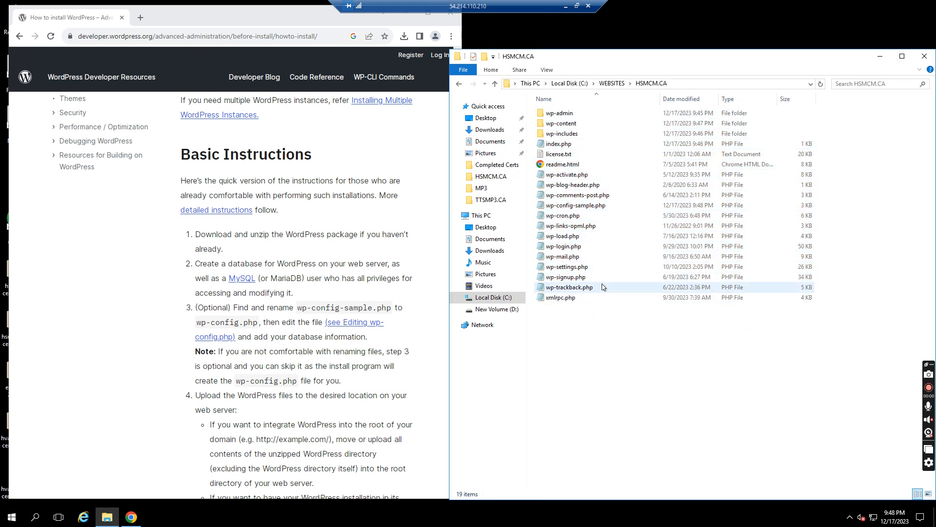
pyautogui.click(584, 208)
pyautogui.click(590, 206)
pyautogui.click(595, 207)
pyautogui.press('BackSpace')
pyautogui.press('BackSpace')
pyautogui.press('BackSpace')
pyautogui.press('BackSpace')
pyautogui.press('BackSpace')
pyautogui.press('BackSpace')
pyautogui.press('BackSpace')
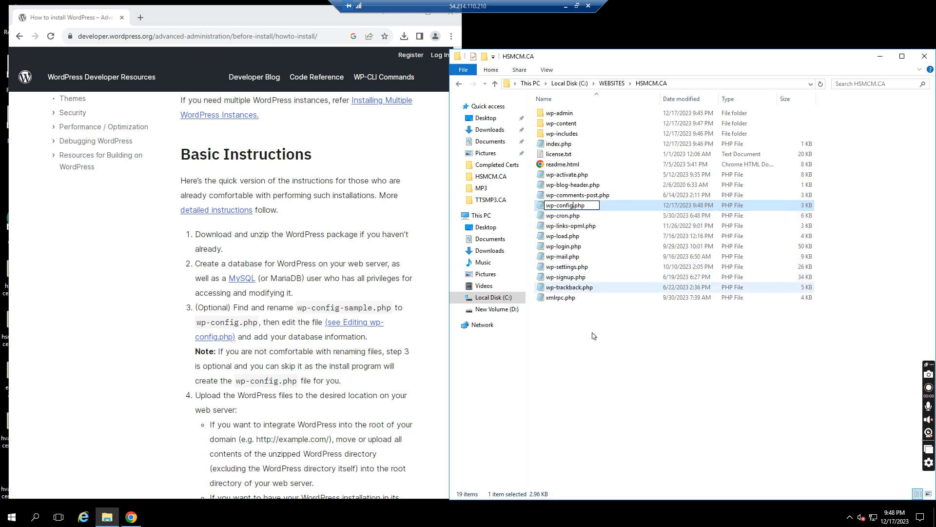
pyautogui.click(590, 359)
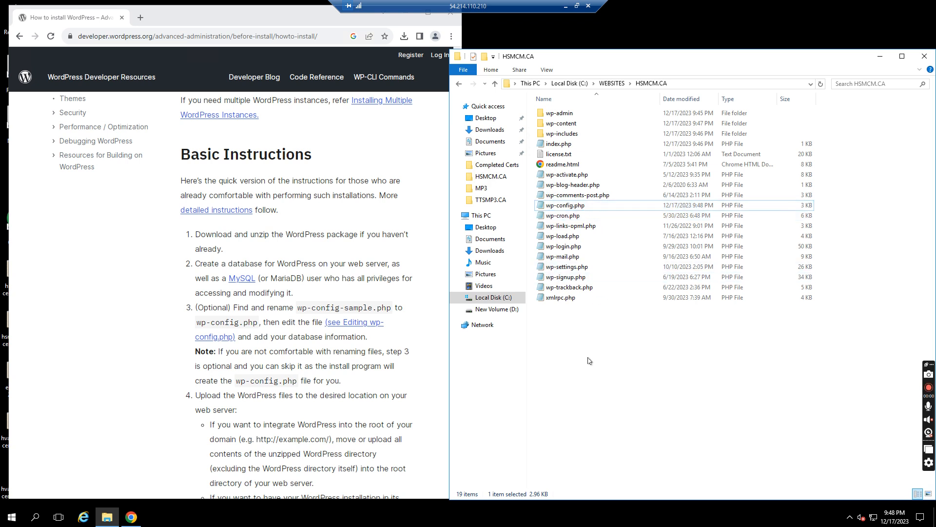
pyautogui.click(418, 402)
pyautogui.scroll(-8, 417, 402)
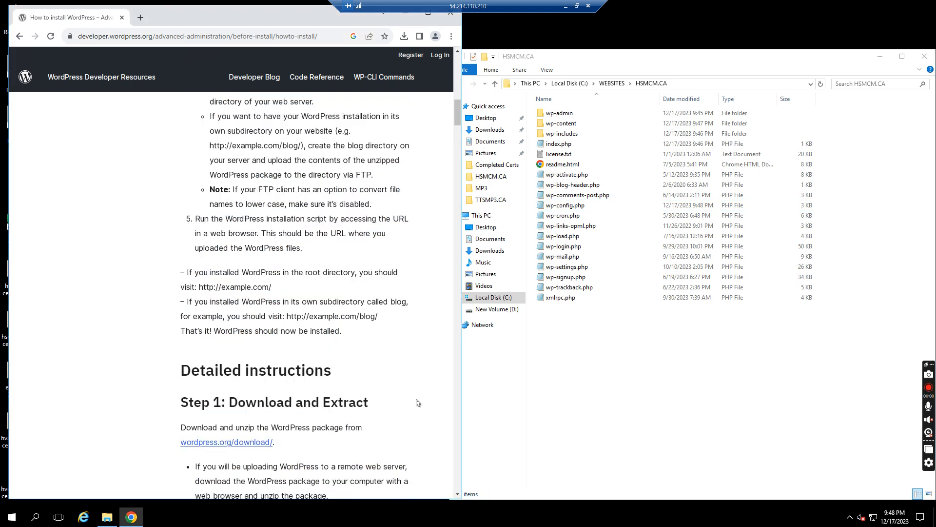
# - Load hsmcm.ca/wp-admin/install.php in a new Chrome tab, which shows a database connection error
pyautogui.scroll(-20, 418, 402)
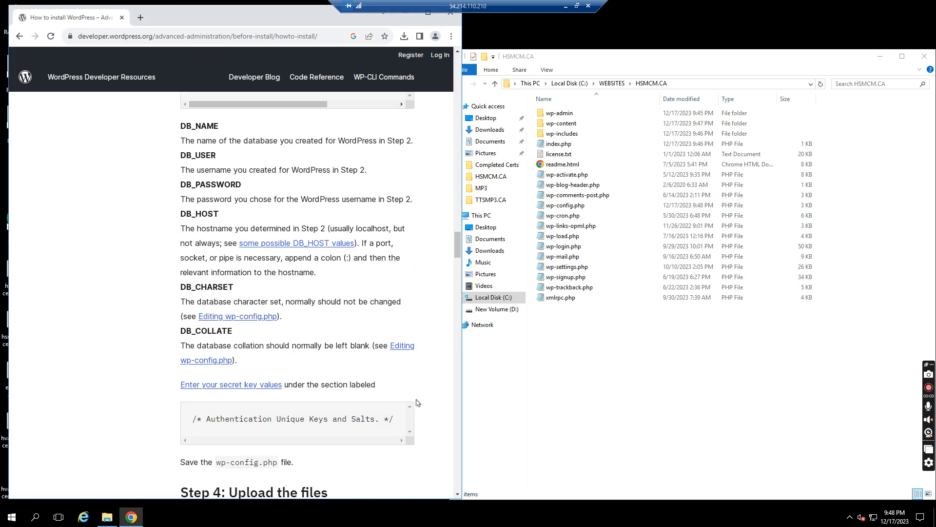
pyautogui.scroll(-8, 418, 403)
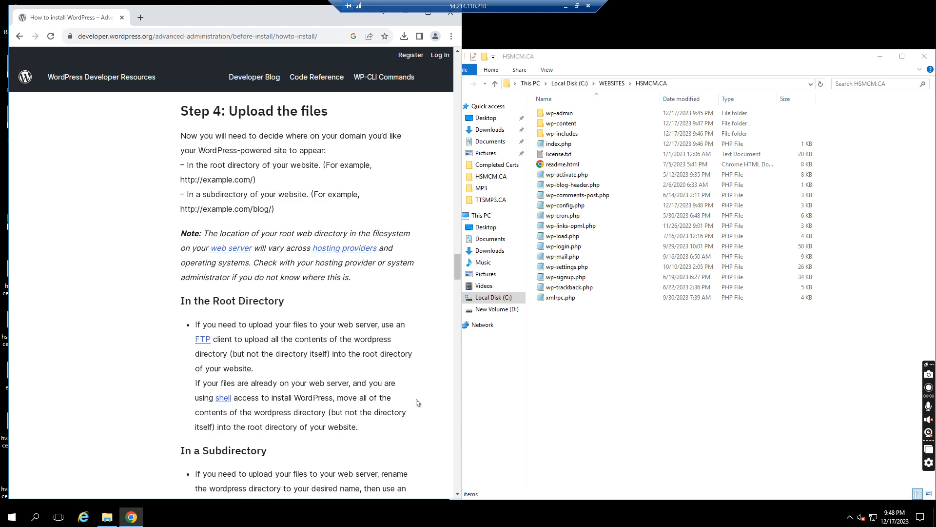
pyautogui.scroll(-8, 418, 402)
pyautogui.scroll(-8, 417, 402)
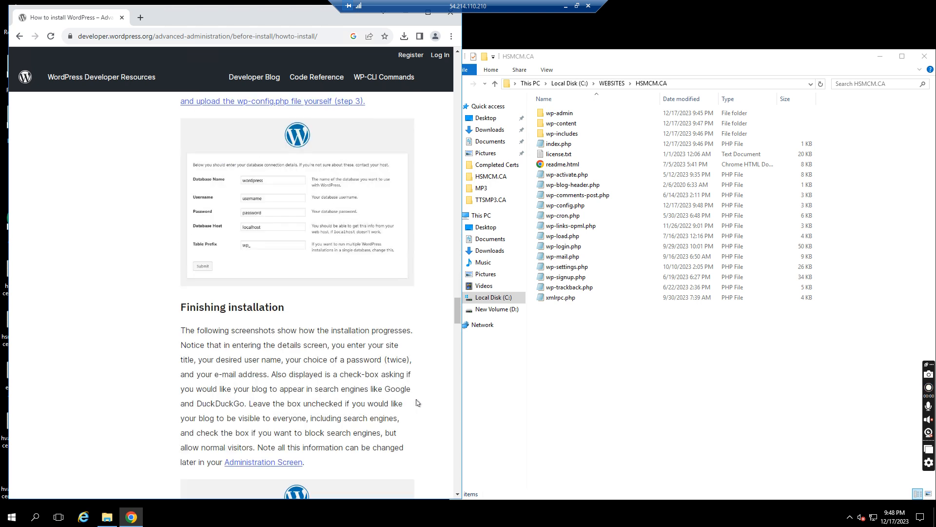
pyautogui.scroll(8, 418, 403)
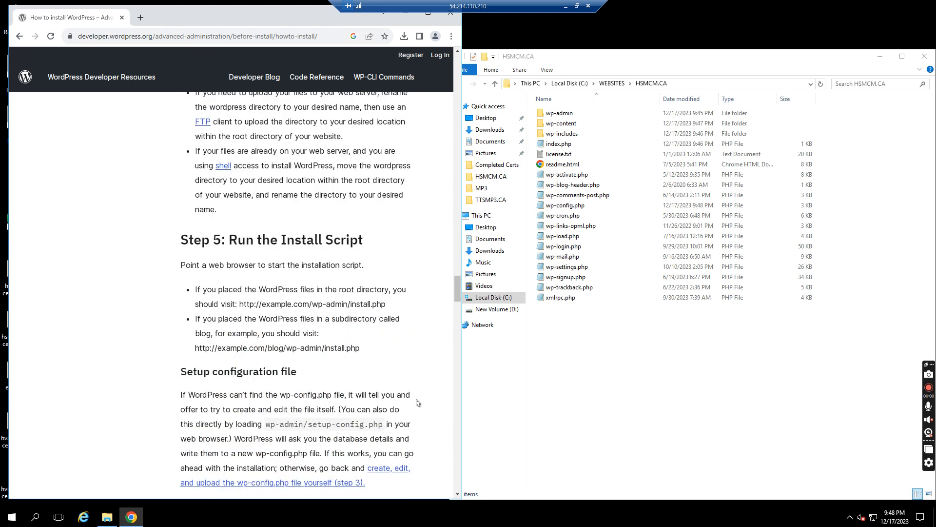
pyautogui.click(140, 17)
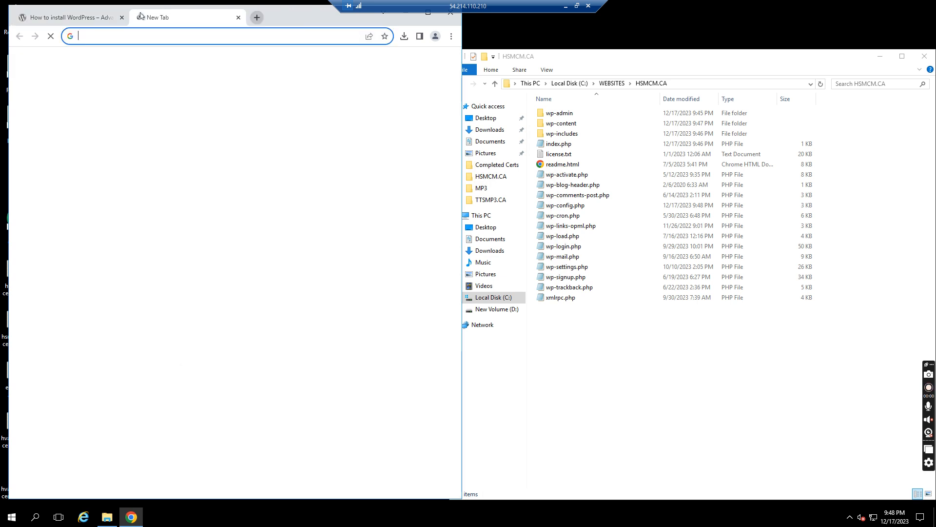
pyautogui.click(127, 35)
pyautogui.write('hsmc')
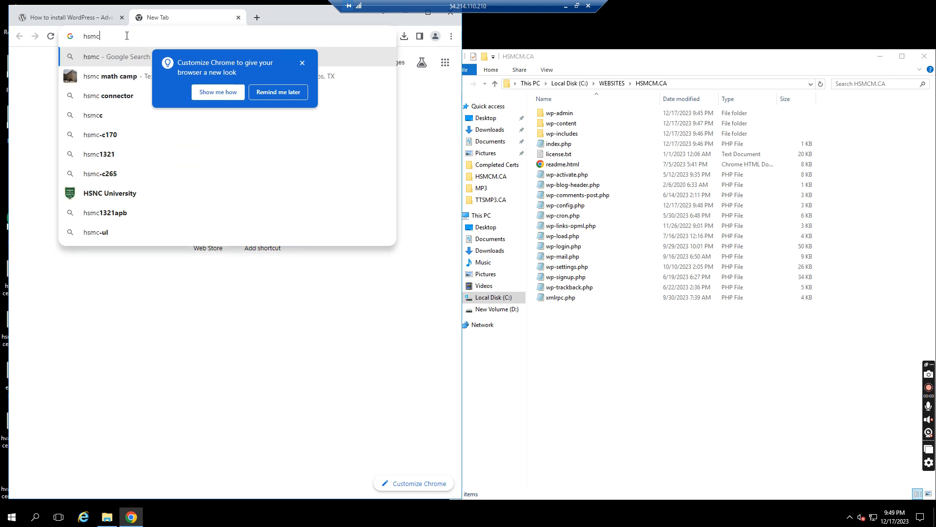
pyautogui.write('m.ca/wp-admin/')
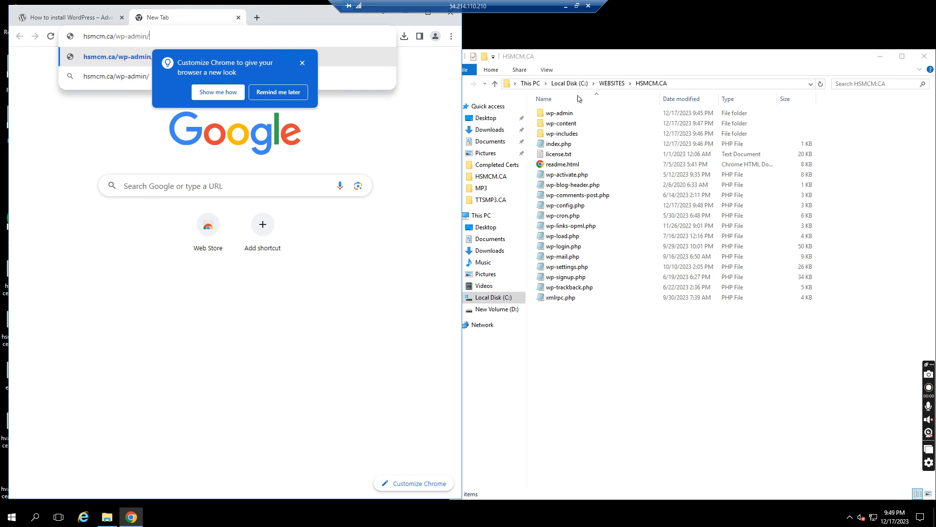
pyautogui.doubleClick(561, 113)
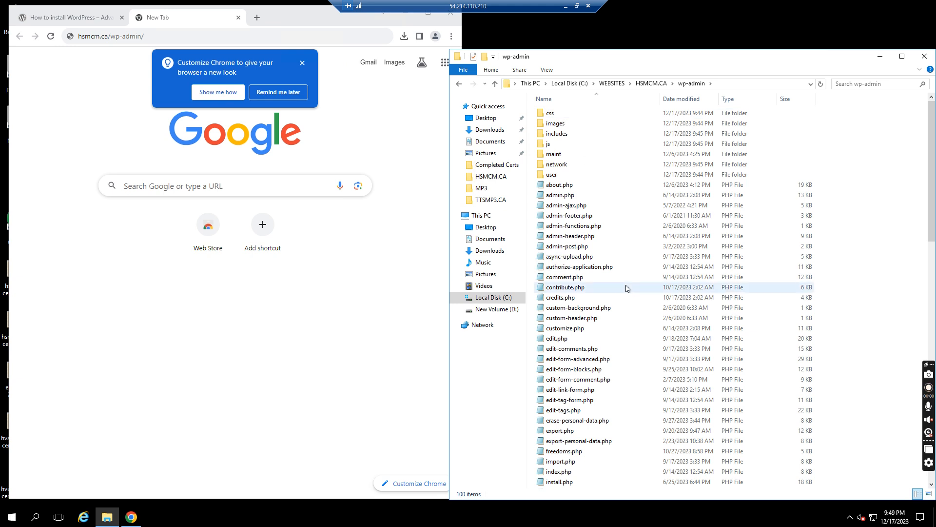
pyautogui.click(161, 31)
pyautogui.write('install.php')
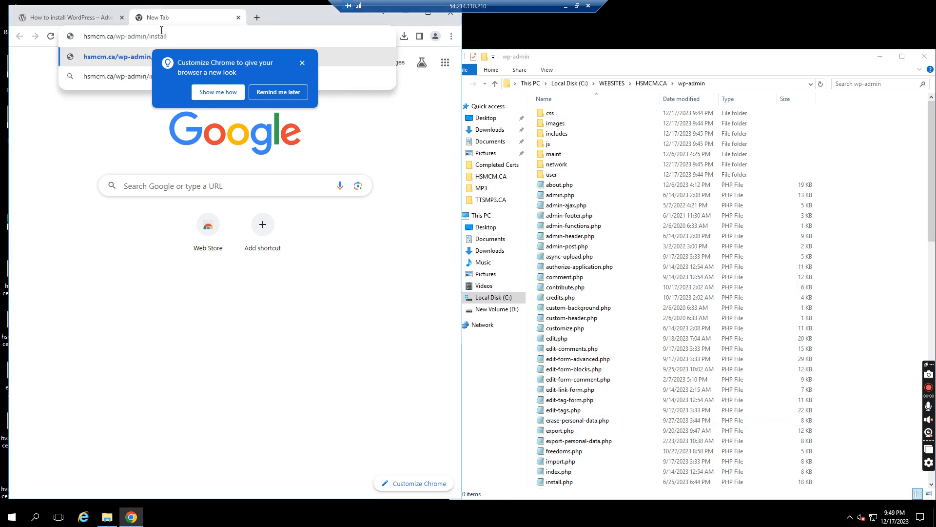
pyautogui.press('Return')
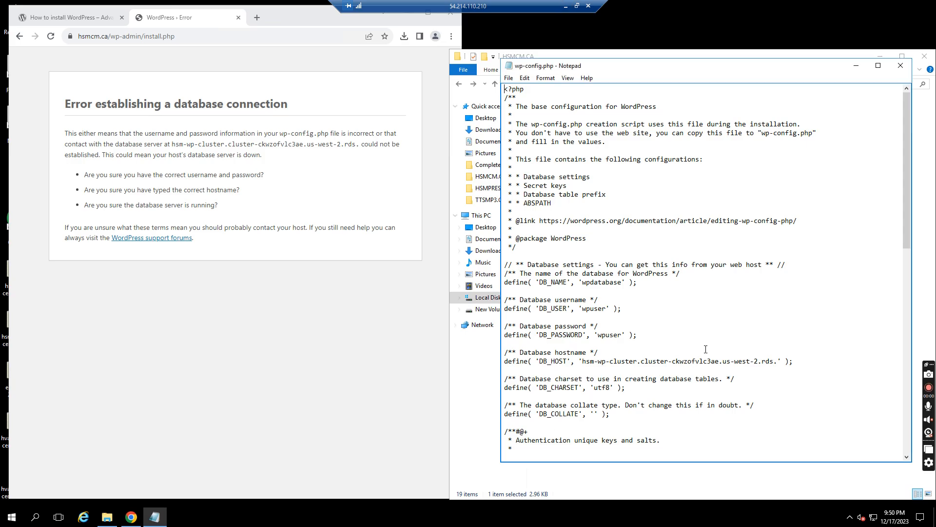
# - Append amazonaws.com to the DB_HOST value in wp-config.php and reload the install page
pyautogui.write('amazonaws.com')
pyautogui.click(48, 38)
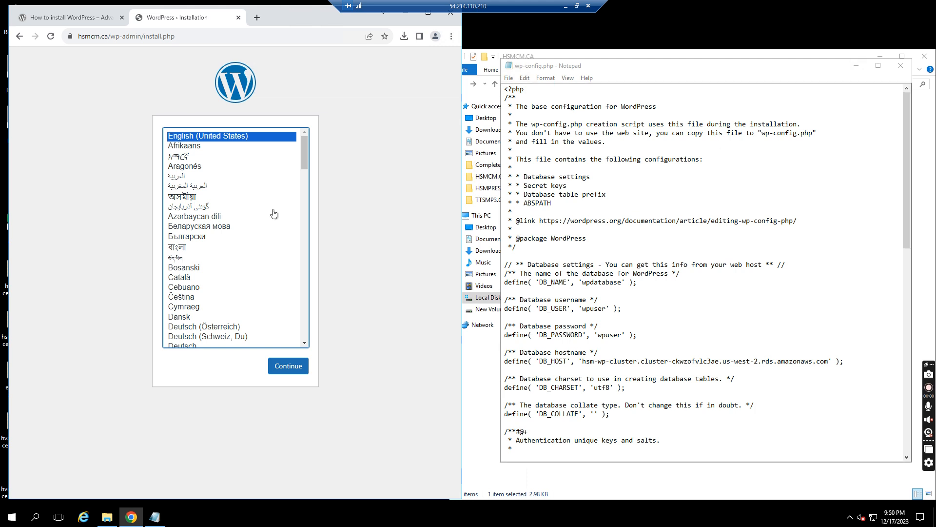
# - Keep English and enter site title 'HSM Construction Management' with username admin
pyautogui.click(288, 366)
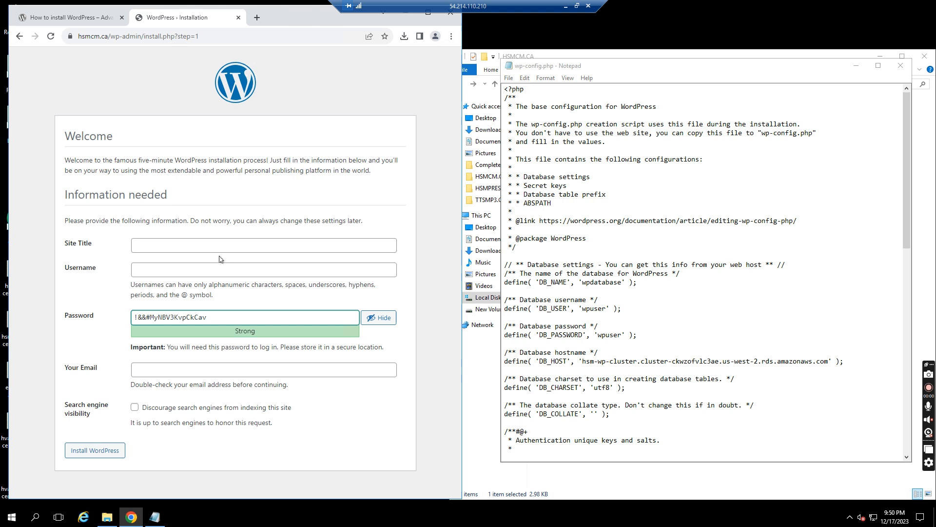
pyautogui.click(202, 250)
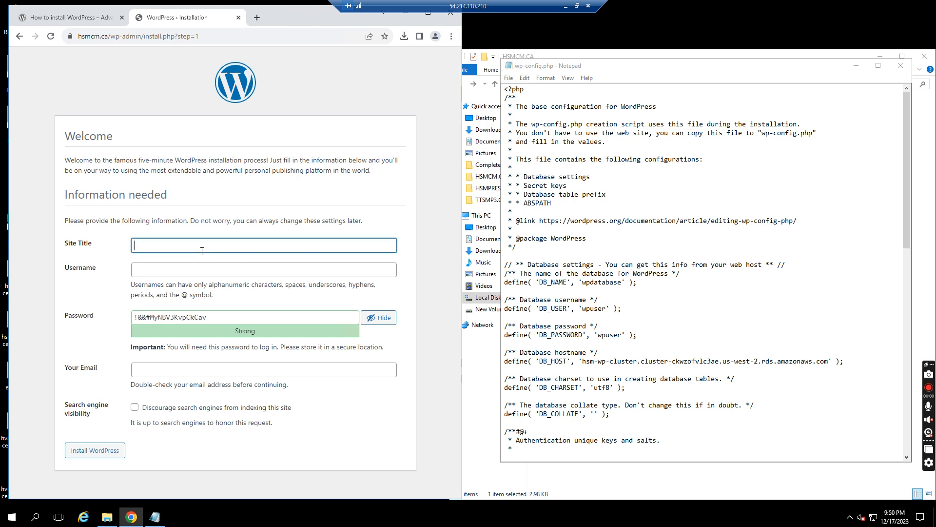
pyautogui.write('HSM Construction Management')
pyautogui.press('Tab')
pyautogui.write('admin')
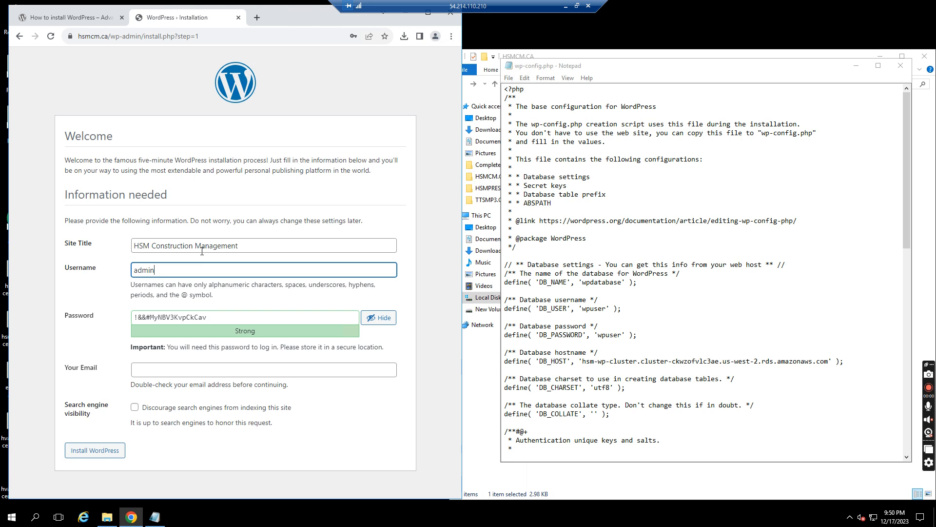
# - Enter the admin e-mail address, run the installation, and save the password in Chrome
pyautogui.click(174, 372)
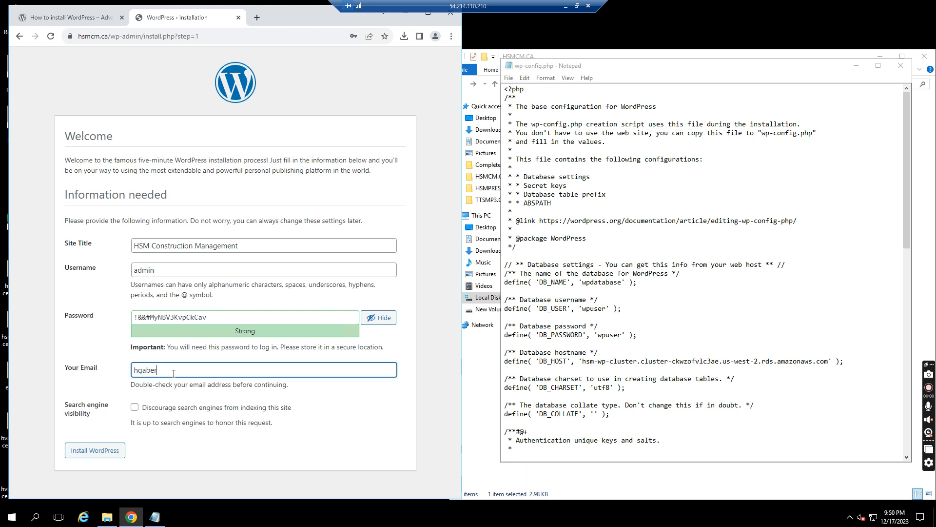
pyautogui.click(98, 455)
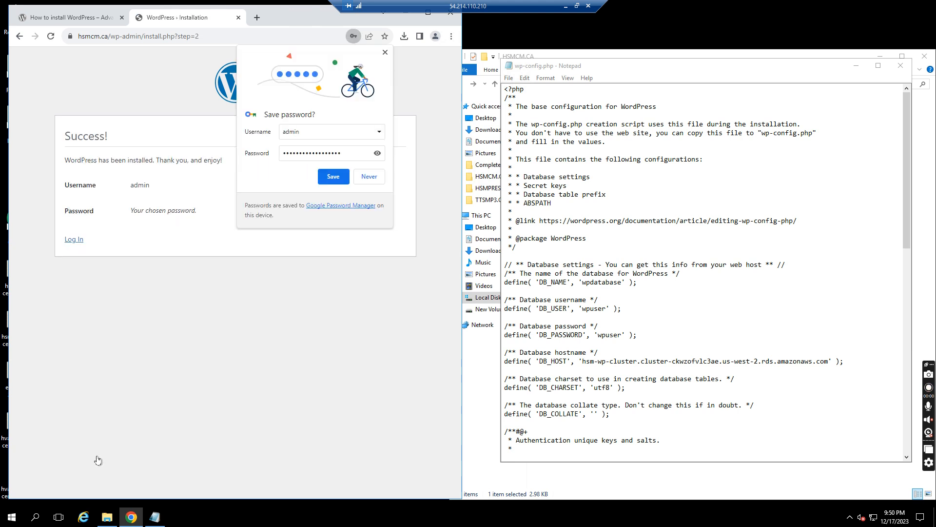
pyautogui.click(333, 178)
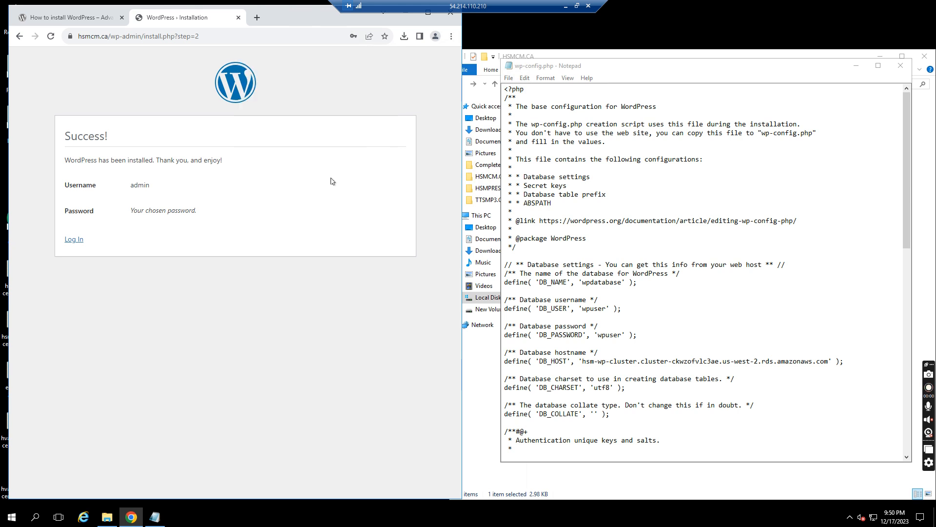
# - Log in as admin, then load hsmcm.ca in a new browser tab
pyautogui.click(74, 239)
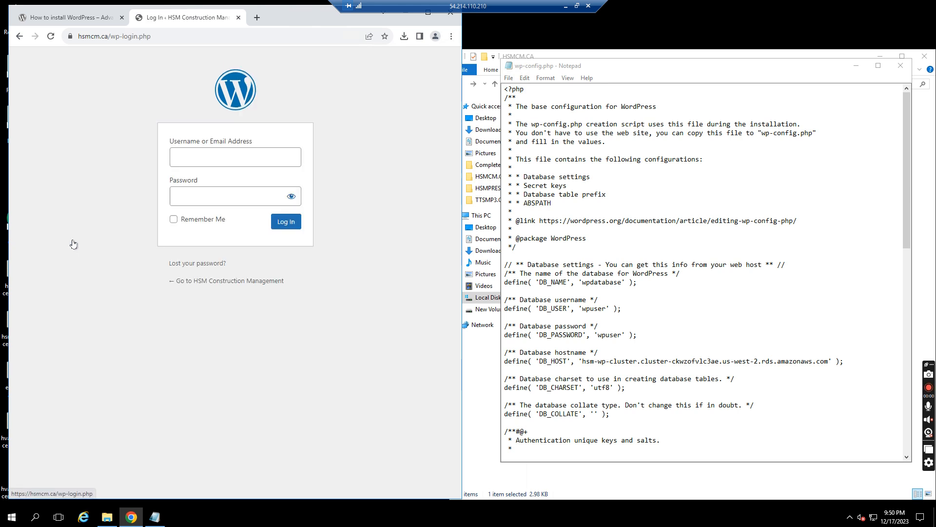
pyautogui.click(280, 224)
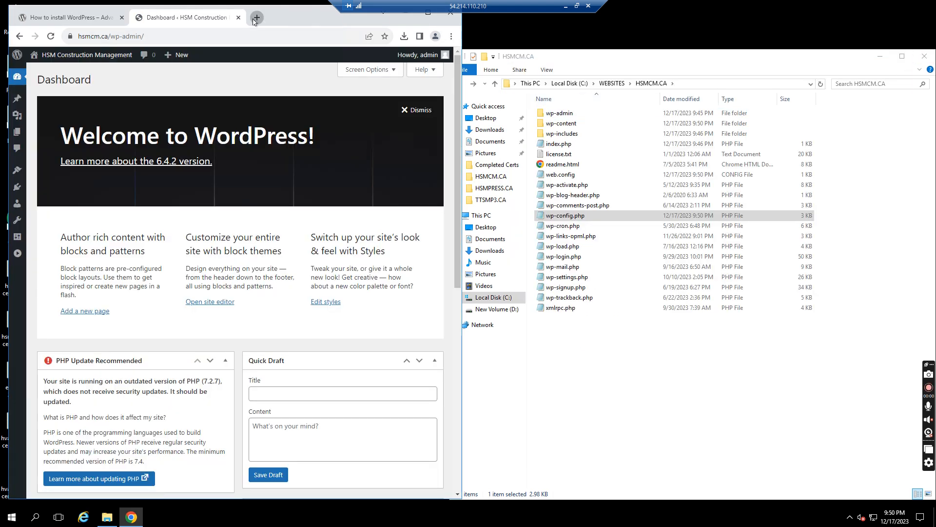
pyautogui.click(253, 20)
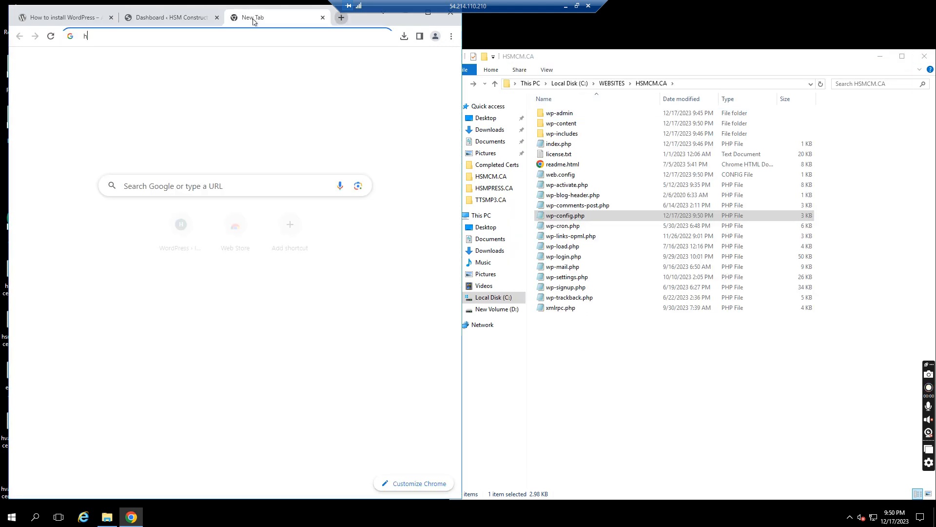
pyautogui.write('hsmcm.ca')
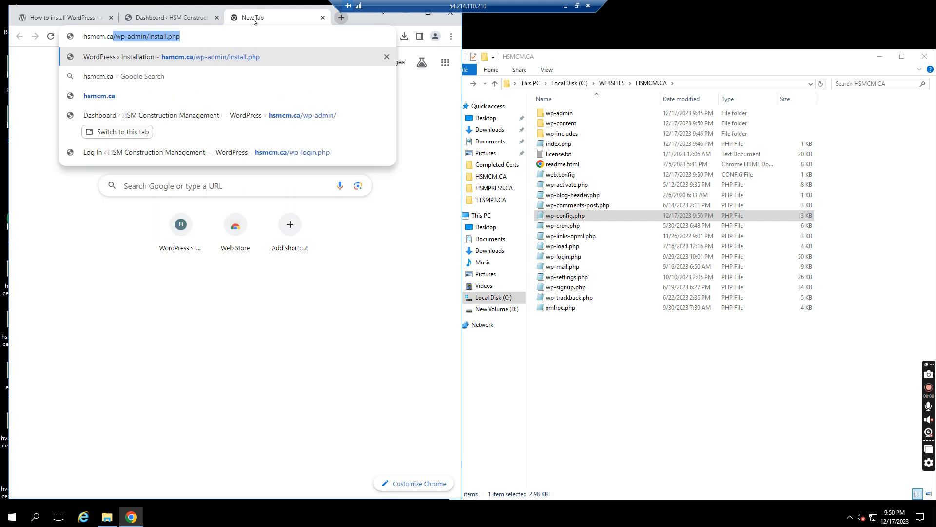
pyautogui.press('Return')
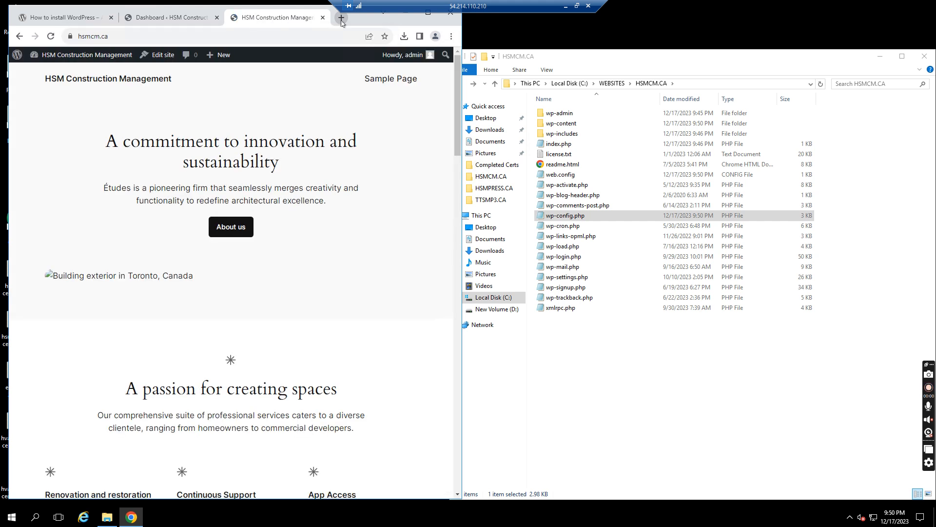
# - Maximize Chrome and scroll through the new HSM Construction Management home page
pyautogui.doubleClick(379, 21)
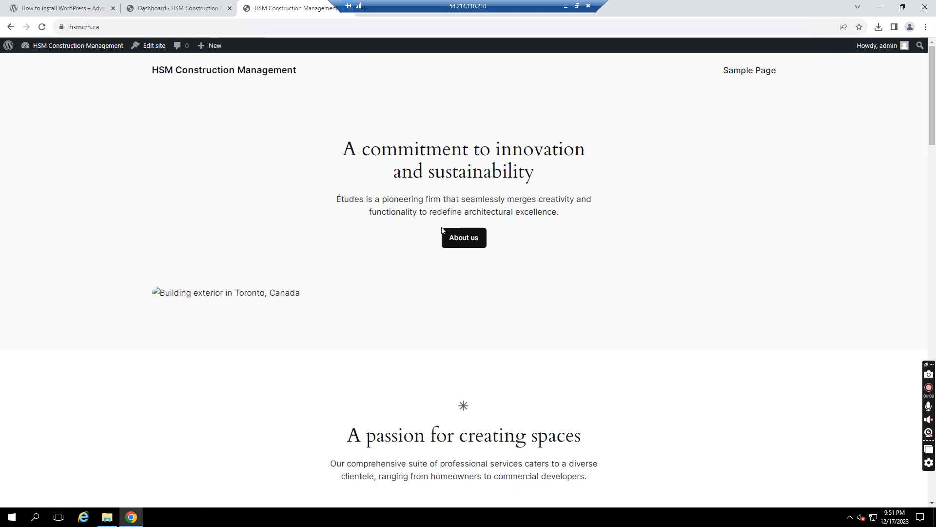
pyautogui.click(935, 224)
pyautogui.moveTo(935, 224); pyautogui.dragTo(934, 138)
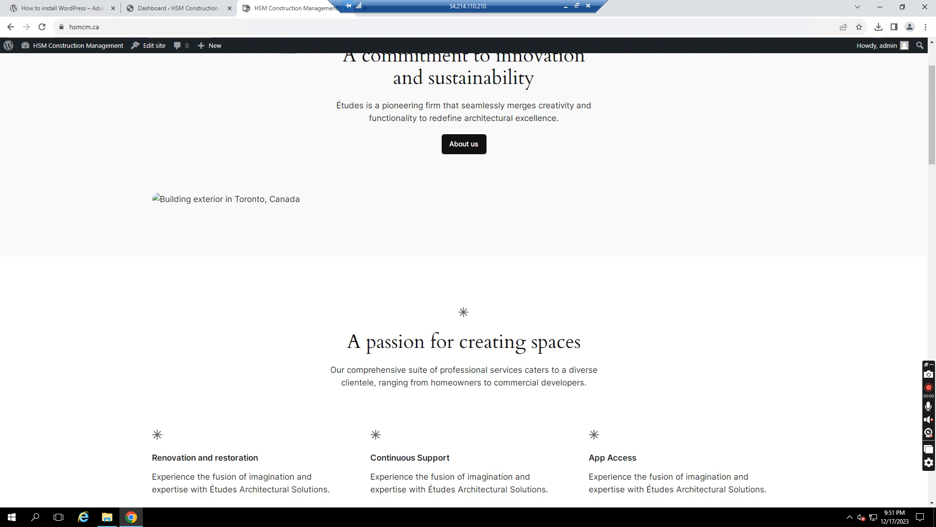
pyautogui.click(176, 8)
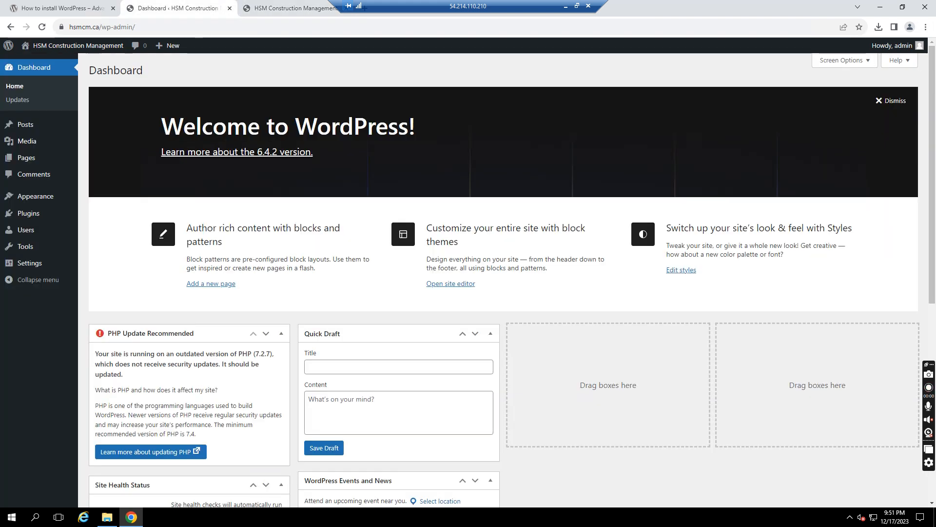
# - Go to the installed Themes list, with Twenty Twenty-Four active, and start adding a new theme
pyautogui.click(32, 159)
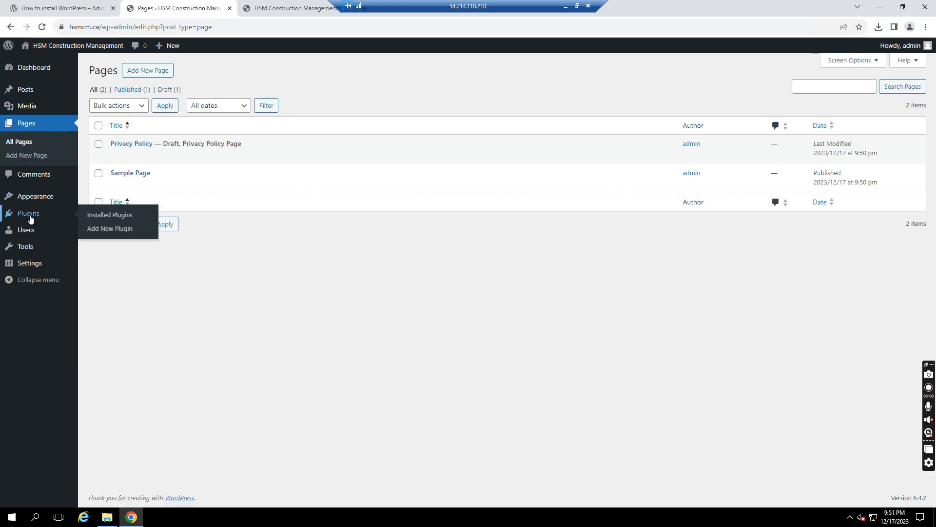
pyautogui.moveTo(31, 200)
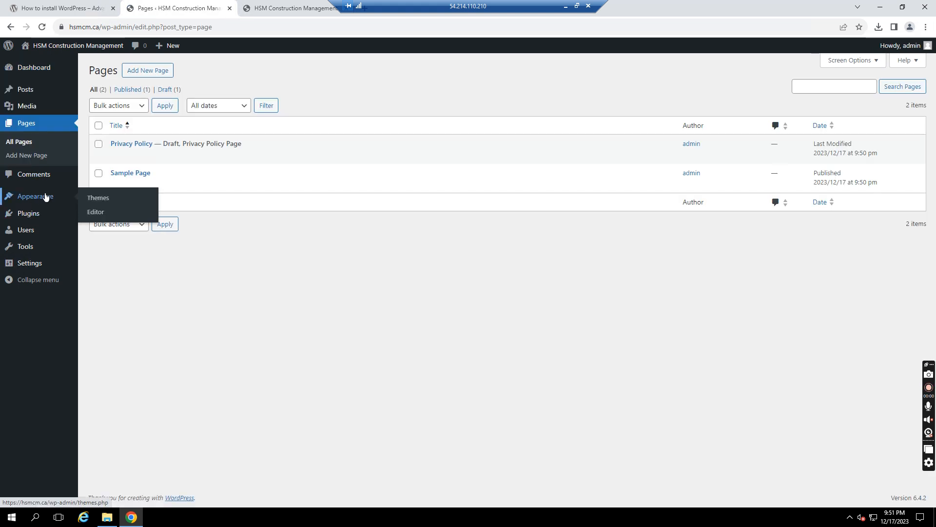
pyautogui.click(97, 197)
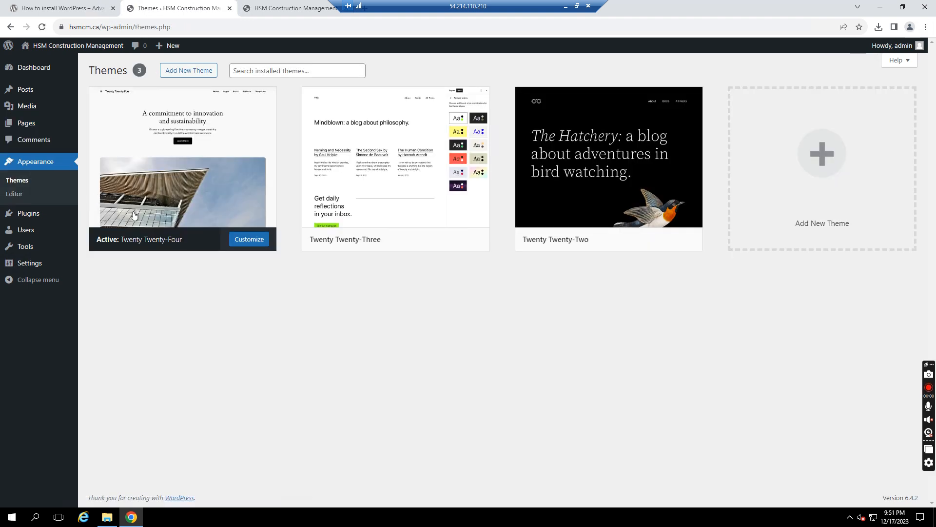
pyautogui.moveTo(645, 196)
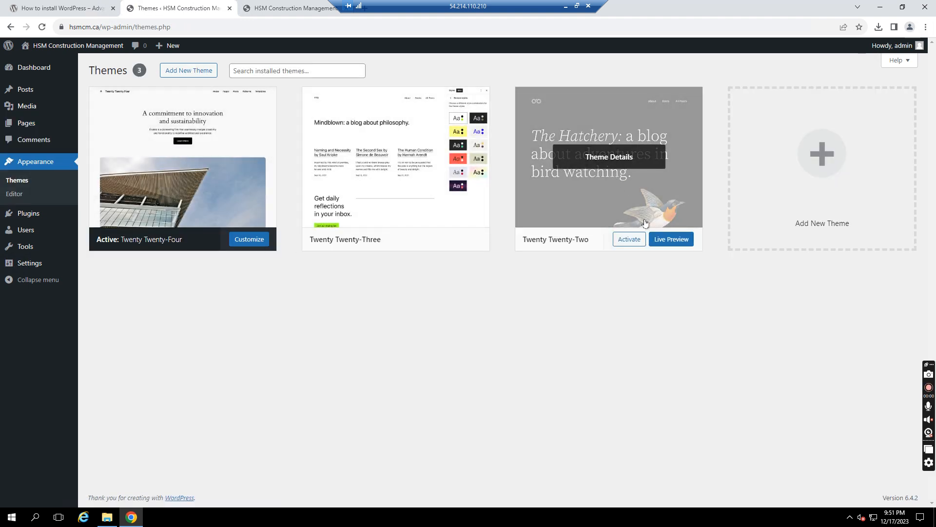
pyautogui.click(290, 8)
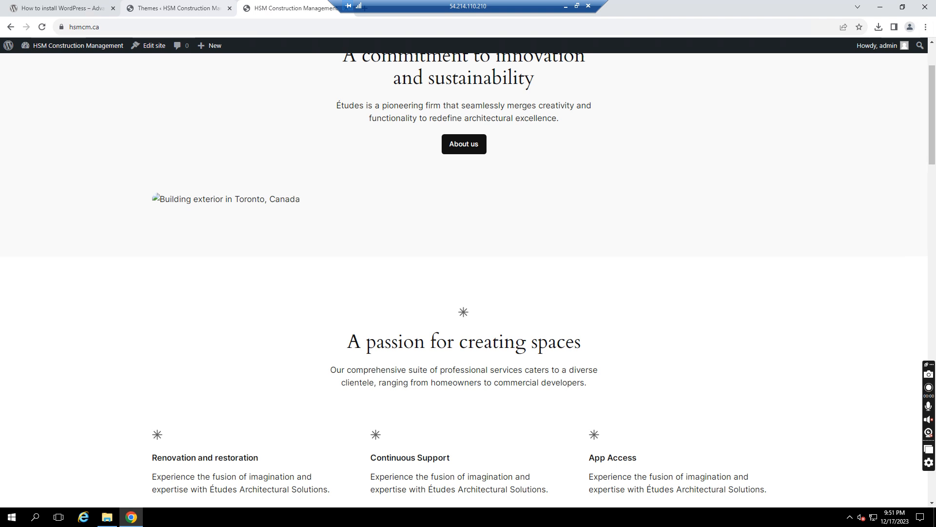
pyautogui.click(173, 8)
pyautogui.click(194, 71)
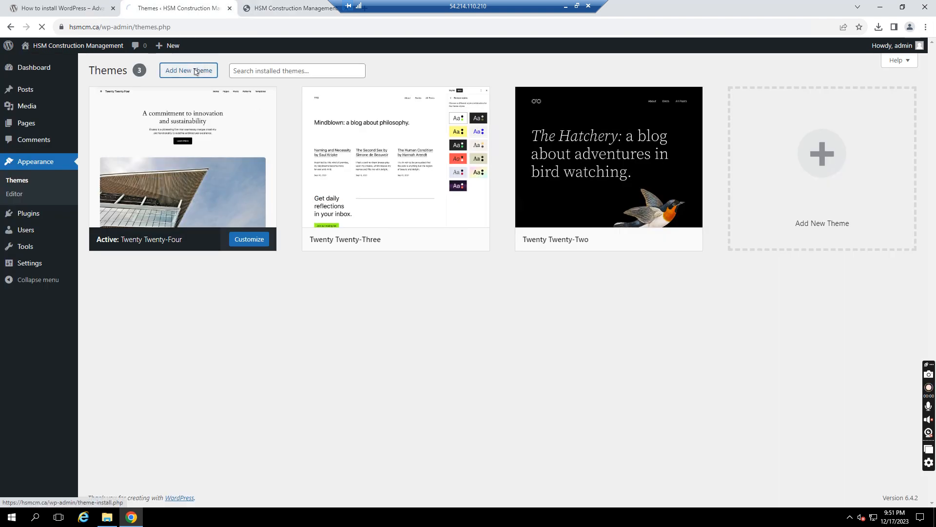
# - Upload Avada.zip from Downloads > Avada_Full_Package > Avada Theme and start installing it
pyautogui.click(175, 71)
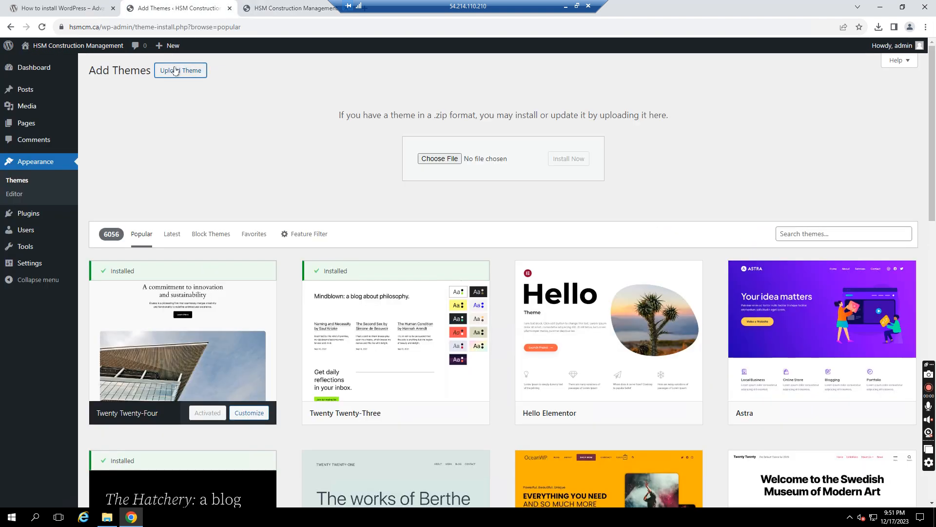
pyautogui.click(437, 159)
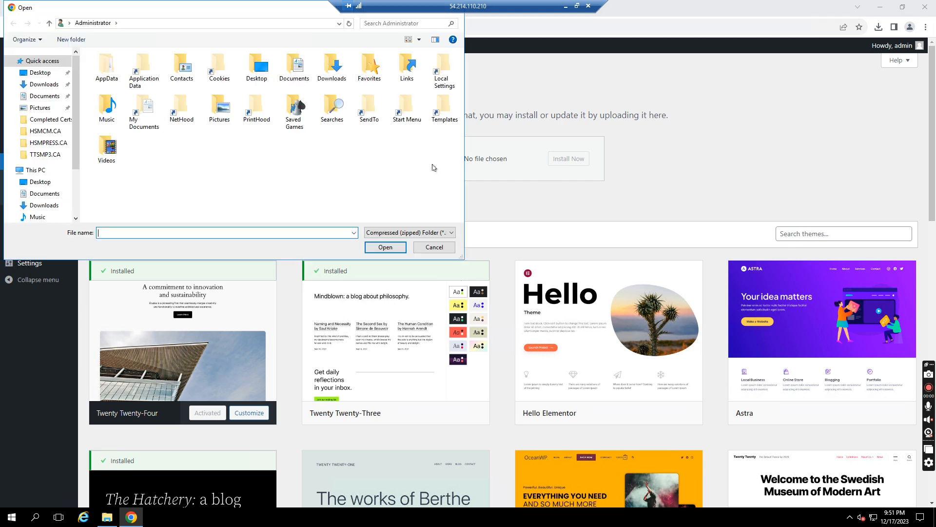
pyautogui.click(45, 85)
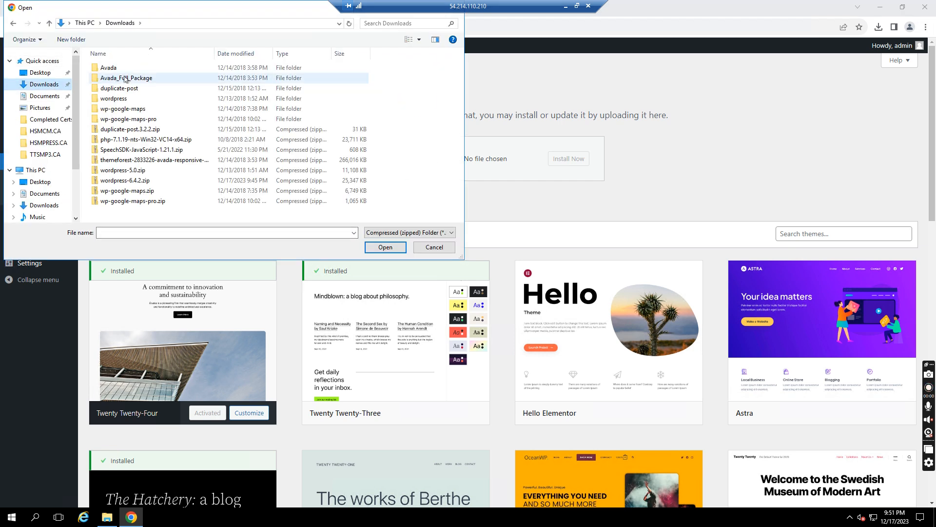
pyautogui.doubleClick(109, 69)
pyautogui.press('BackSpace')
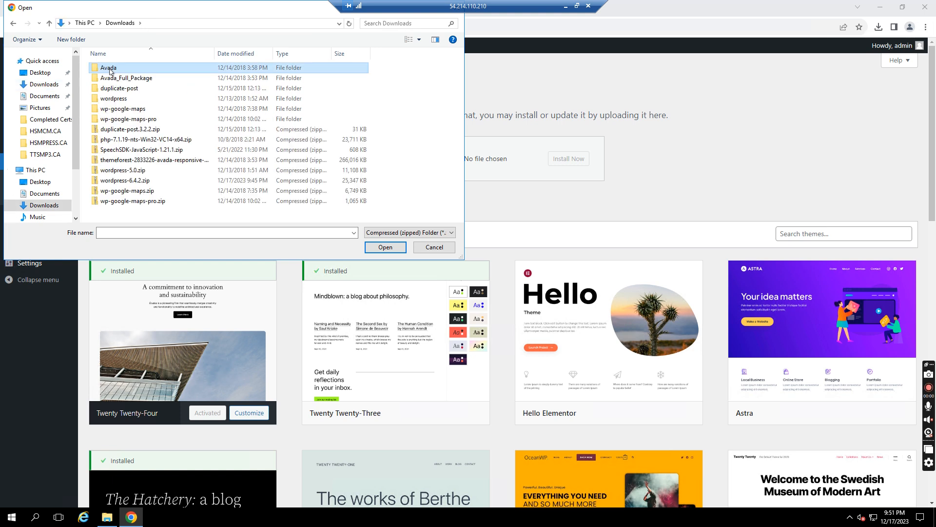
pyautogui.click(383, 248)
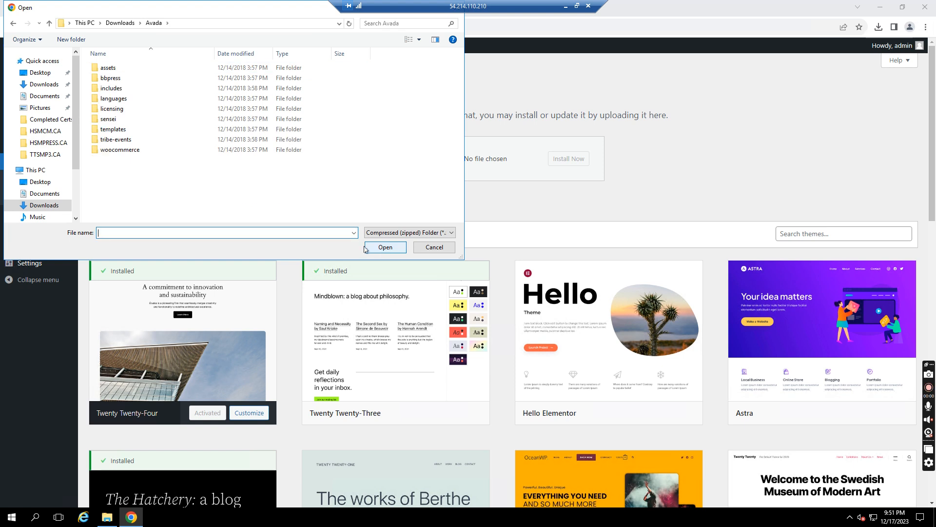
pyautogui.click(120, 23)
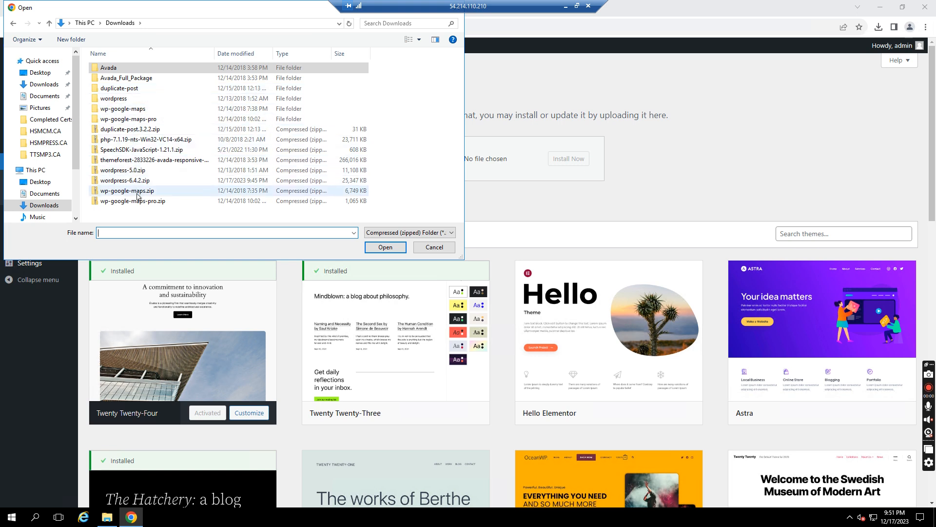
pyautogui.click(131, 80)
pyautogui.doubleClick(131, 78)
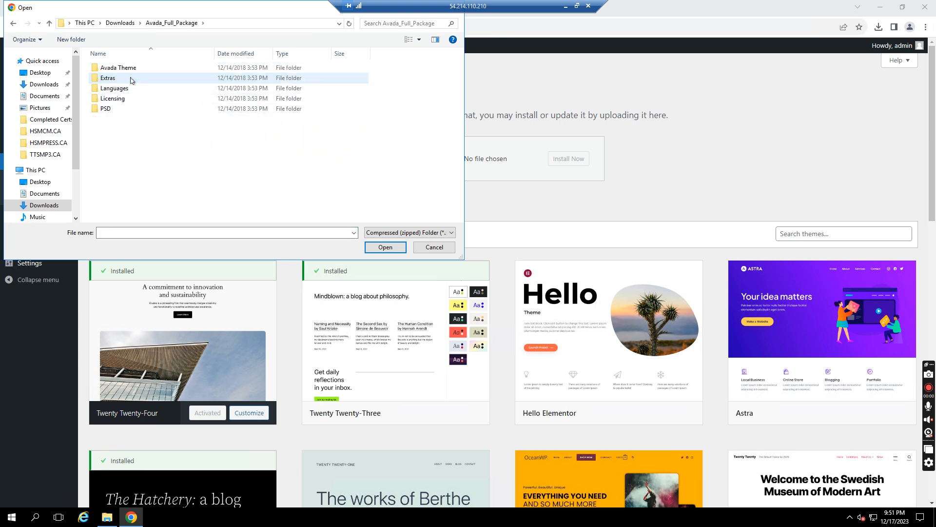
pyautogui.doubleClick(127, 70)
pyautogui.doubleClick(124, 72)
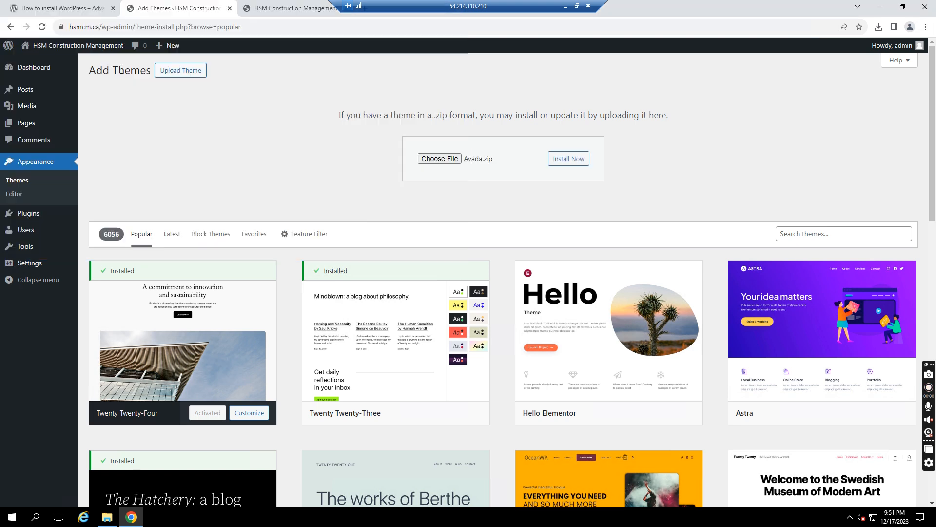
pyautogui.click(563, 164)
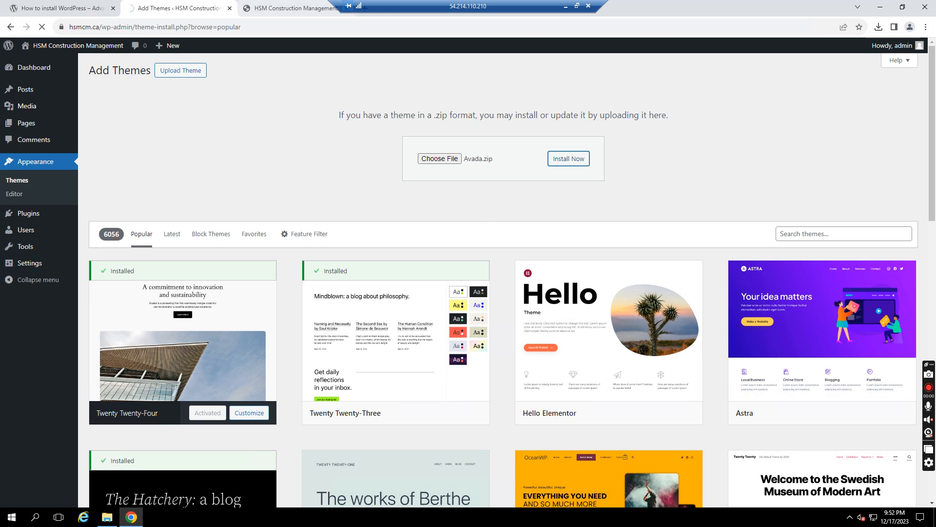
pyautogui.click(291, 8)
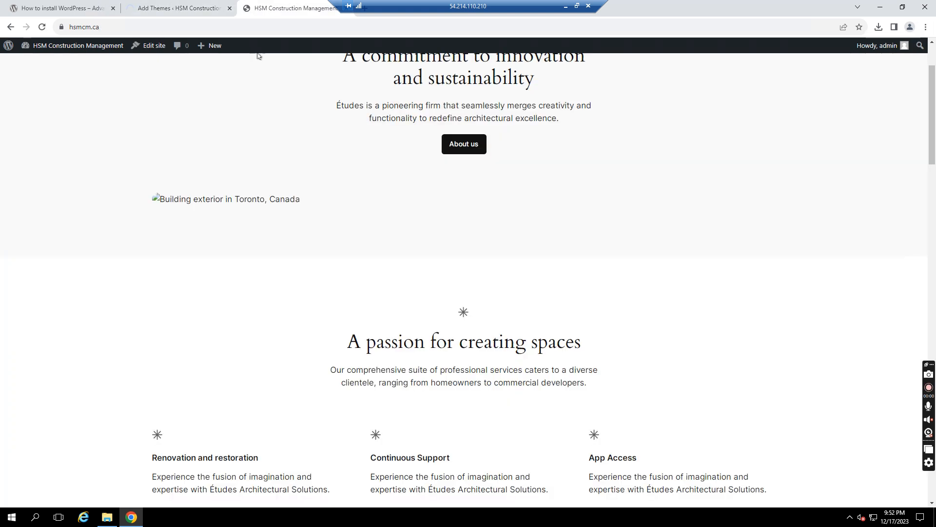
pyautogui.click(43, 27)
pyautogui.click(178, 8)
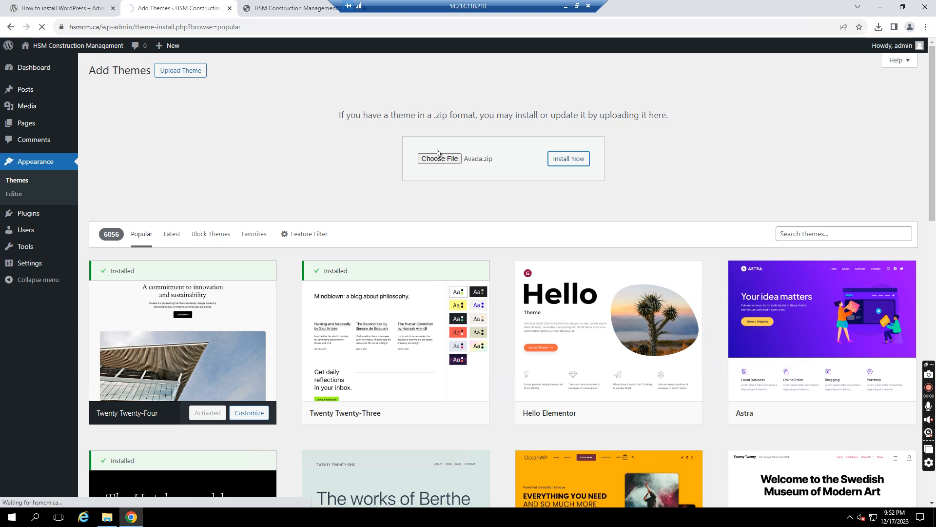
pyautogui.scroll(-8, 934, 267)
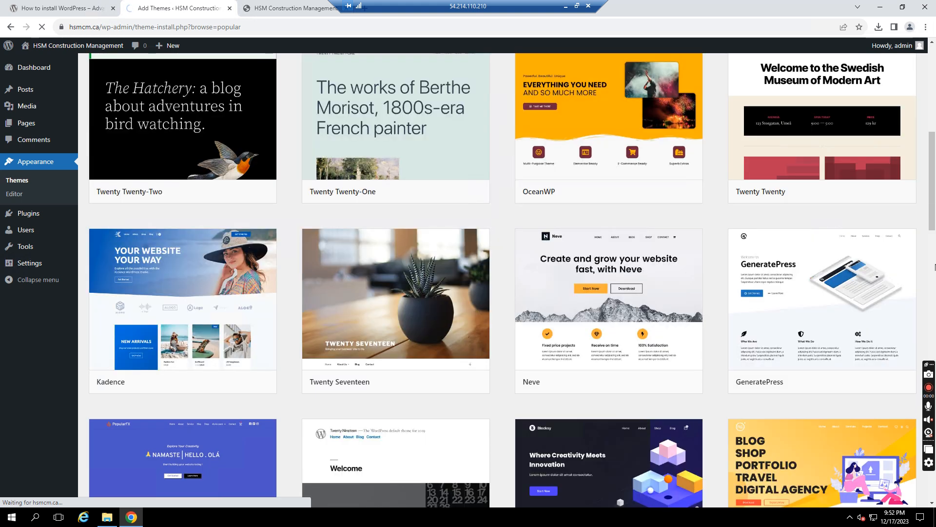
pyautogui.scroll(-20, 935, 276)
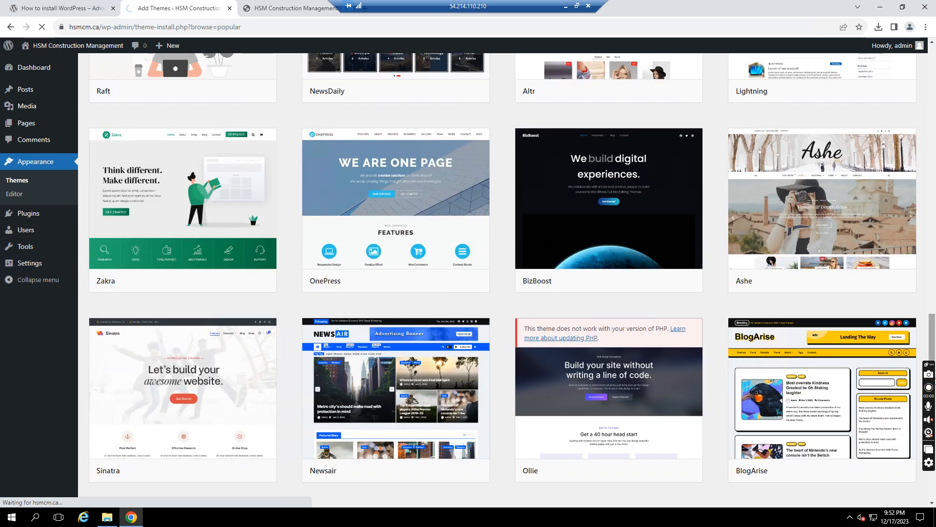
pyautogui.moveTo(933, 336); pyautogui.dragTo(924, 64)
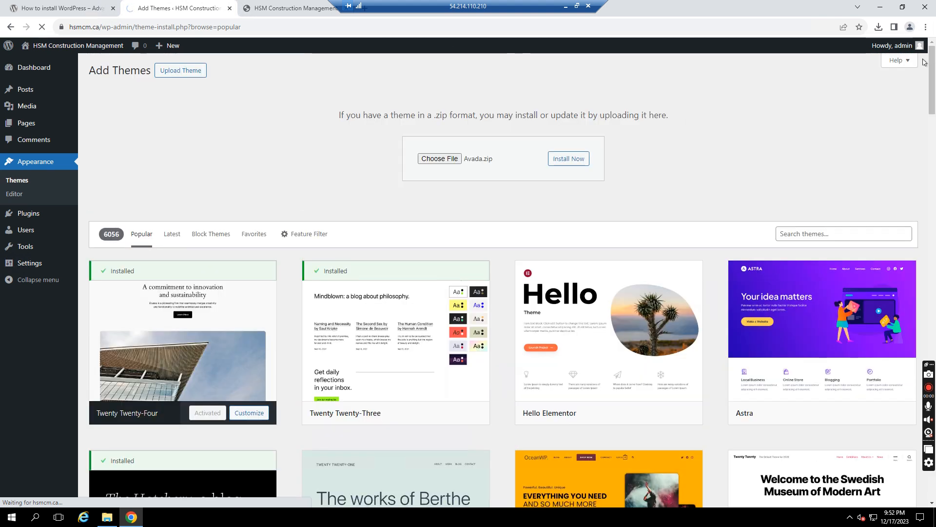
pyautogui.moveTo(924, 77); pyautogui.dragTo(833, 137)
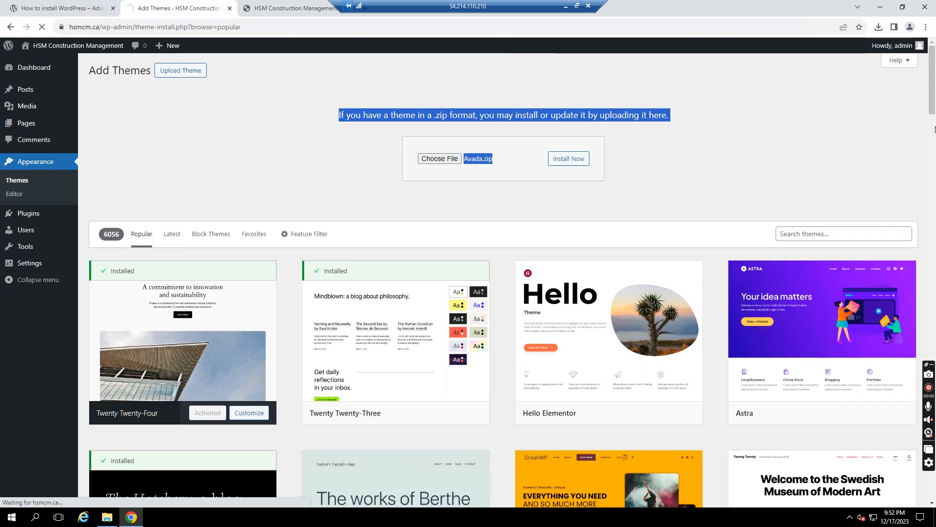
pyautogui.click(833, 134)
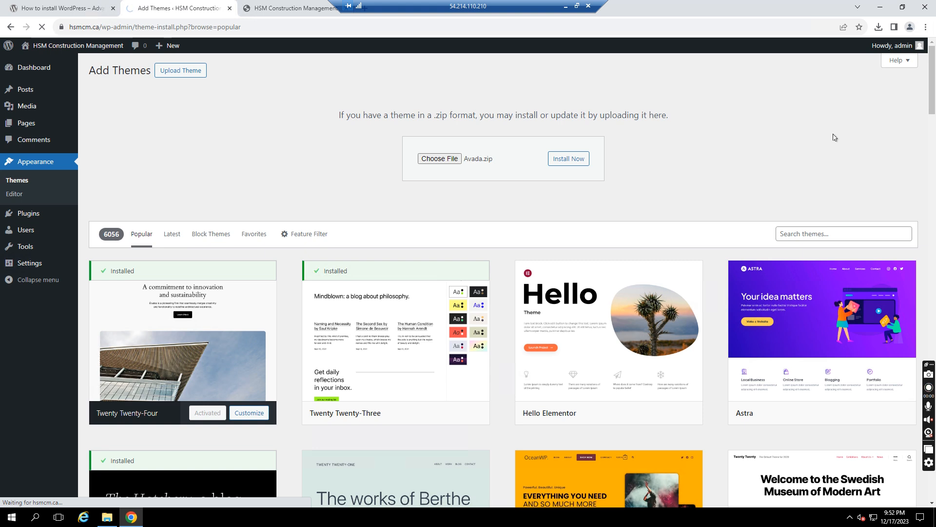
pyautogui.scroll(-8, 834, 137)
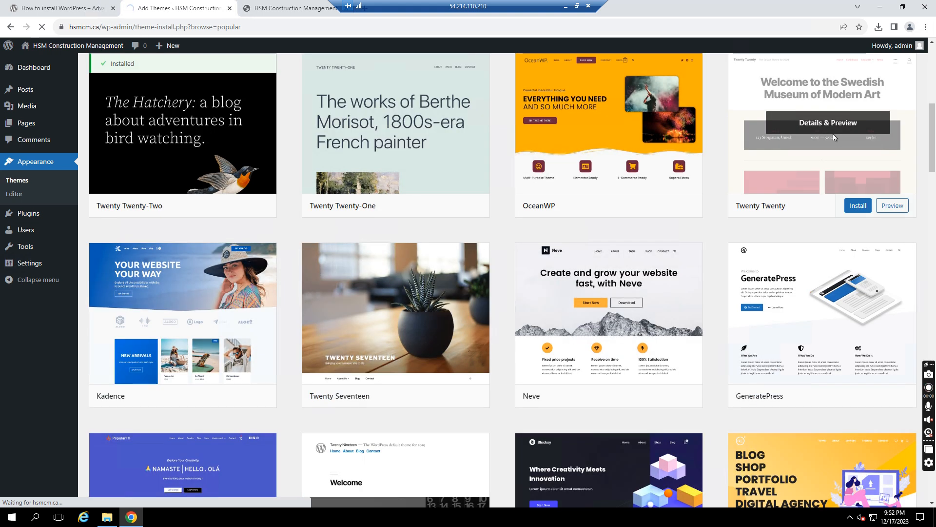
pyautogui.scroll(-8, 833, 137)
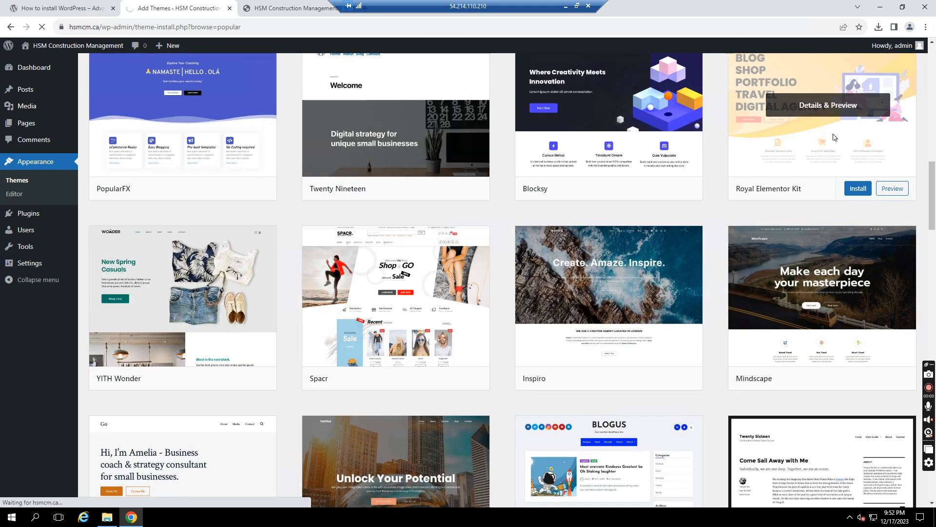
pyautogui.click(934, 287)
pyautogui.scroll(-4, 934, 287)
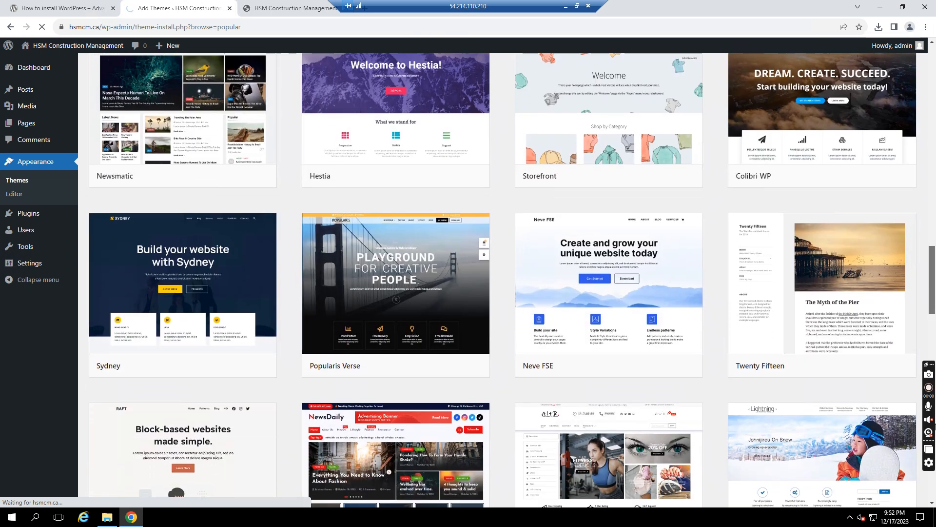
pyautogui.scroll(-10, 934, 287)
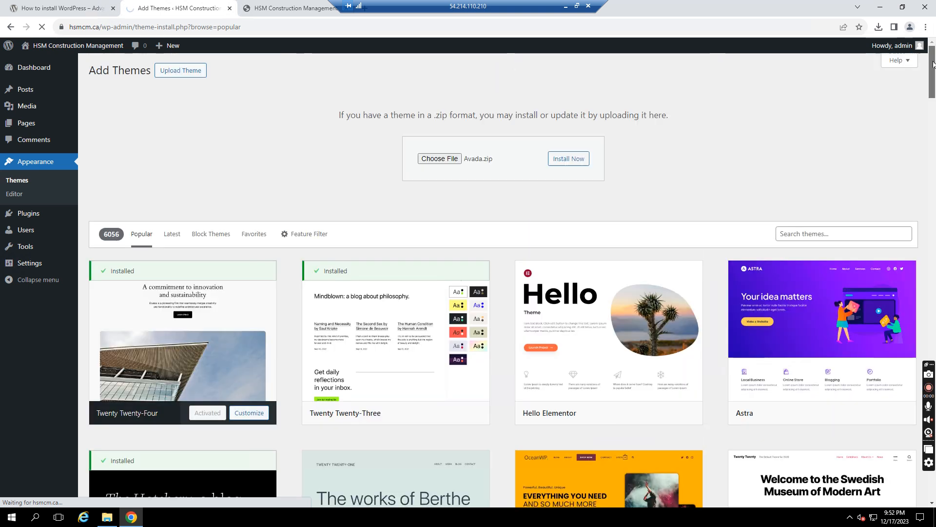
pyautogui.click(798, 234)
# - Search the theme directory for 'construction' and scroll through the 415 results
pyautogui.write('consu')
pyautogui.press('BackSpace')
pyautogui.press('BackSpace')
pyautogui.press('BackSpace')
pyautogui.press('BackSpace')
pyautogui.press('BackSpace')
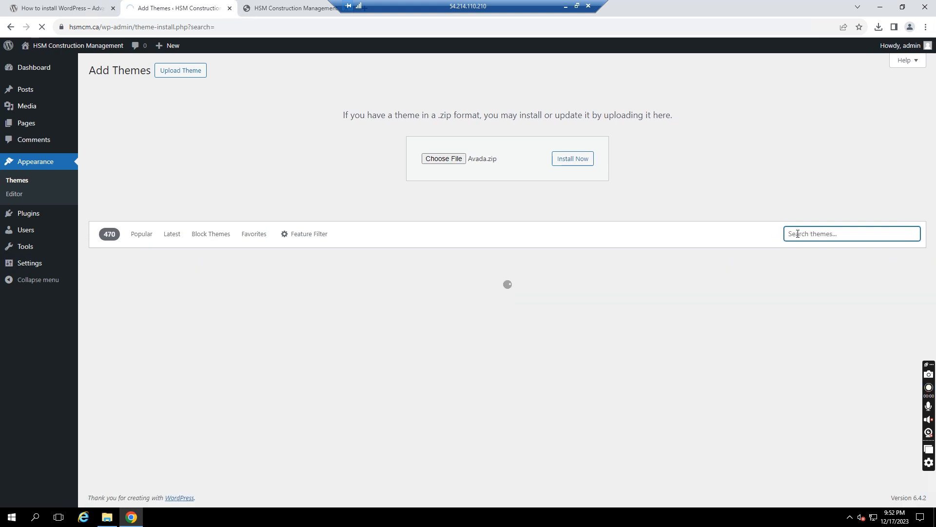
pyautogui.write('construction')
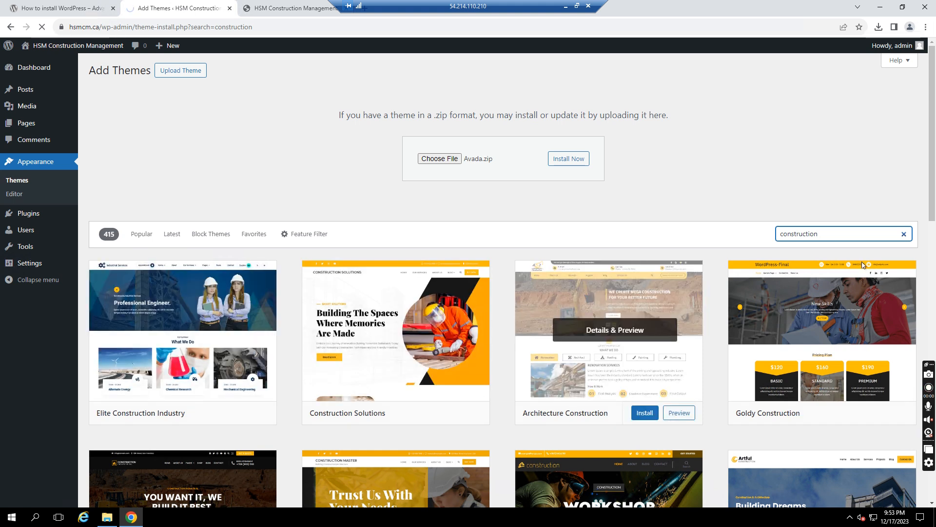
pyautogui.scroll(-3, 934, 228)
pyautogui.scroll(-2, 934, 228)
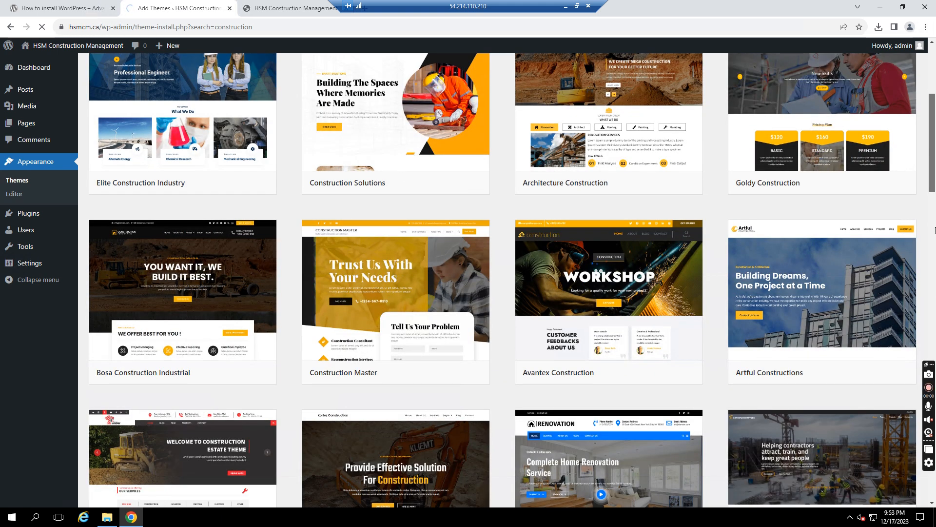
pyautogui.scroll(-4, 934, 230)
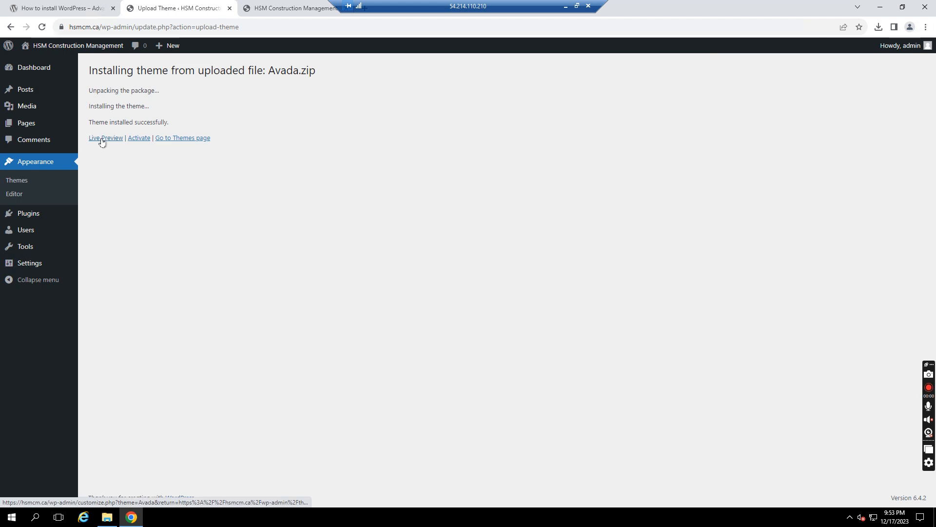
# - Activate Avada and reload the hsmcm.ca front page to see the Avada blog layout
pyautogui.click(141, 139)
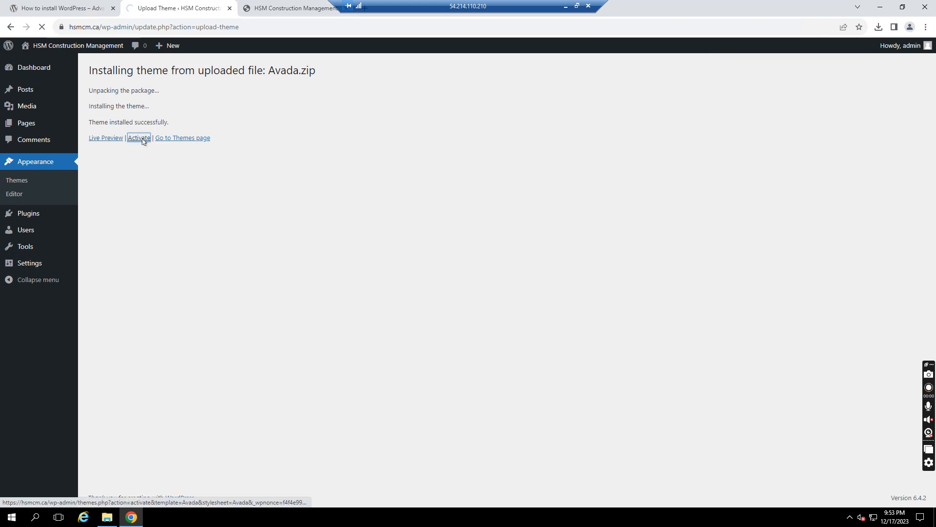
pyautogui.click(292, 9)
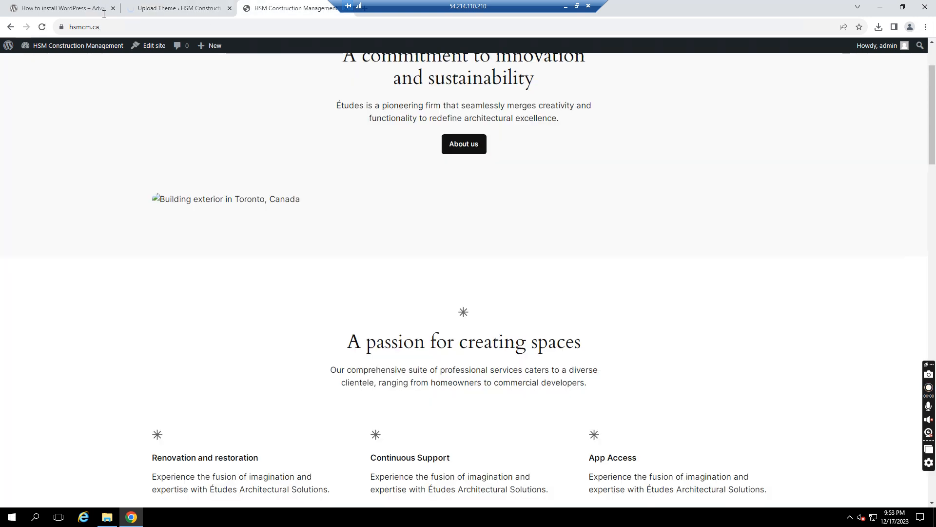
pyautogui.click(44, 28)
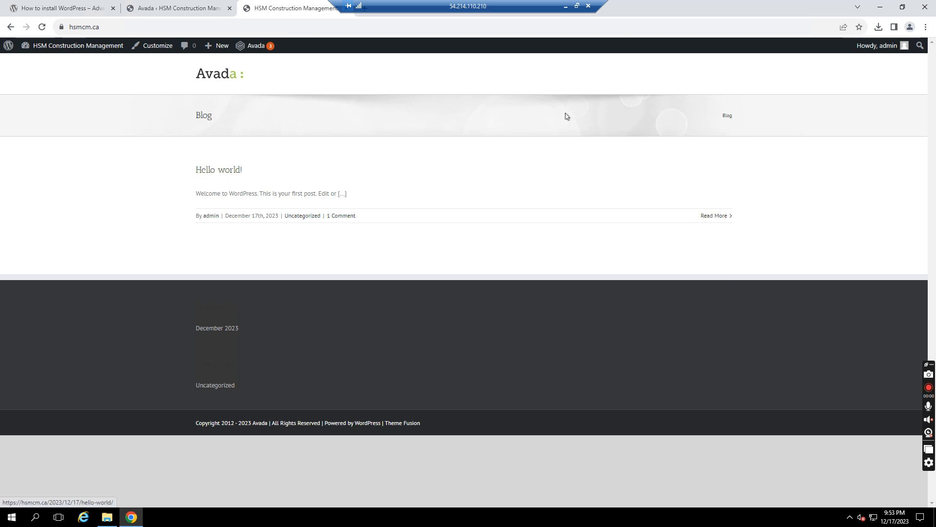
pyautogui.click(179, 9)
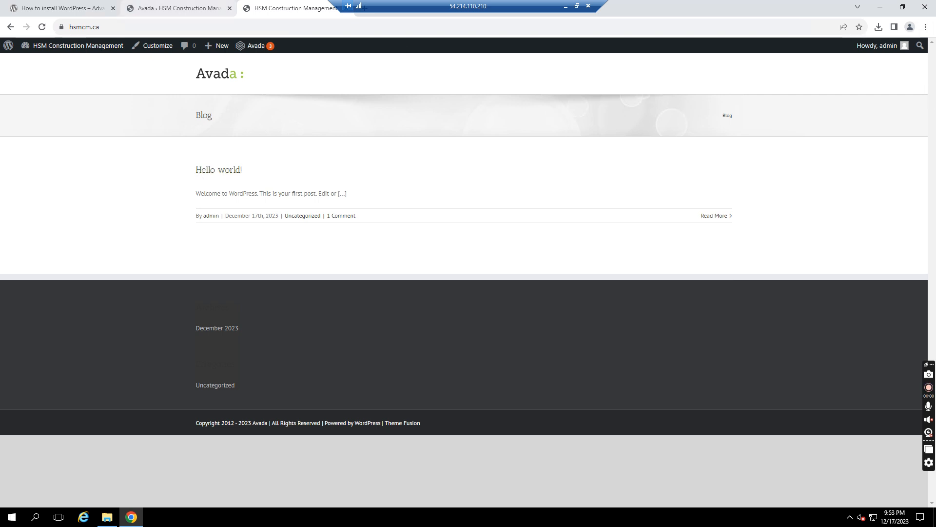